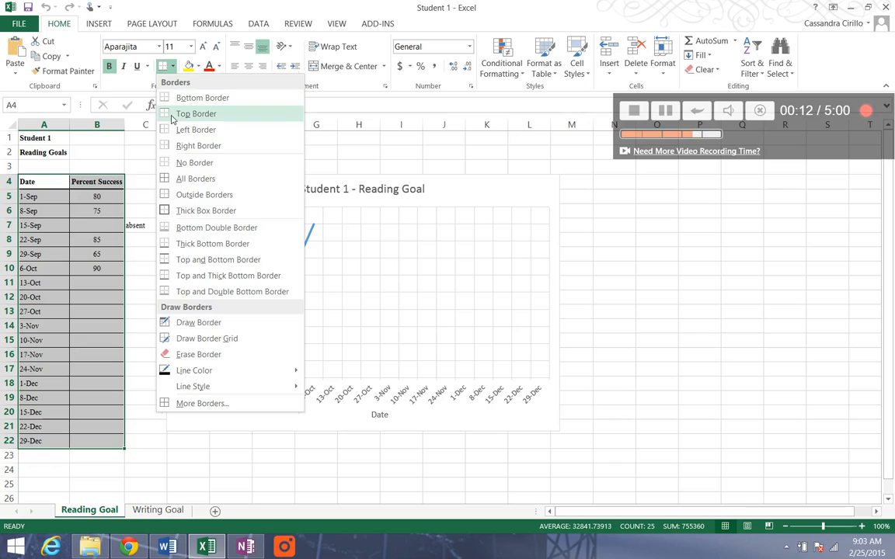
- Remove all borders from the date and percent success table in A4:B22
click(174, 161)
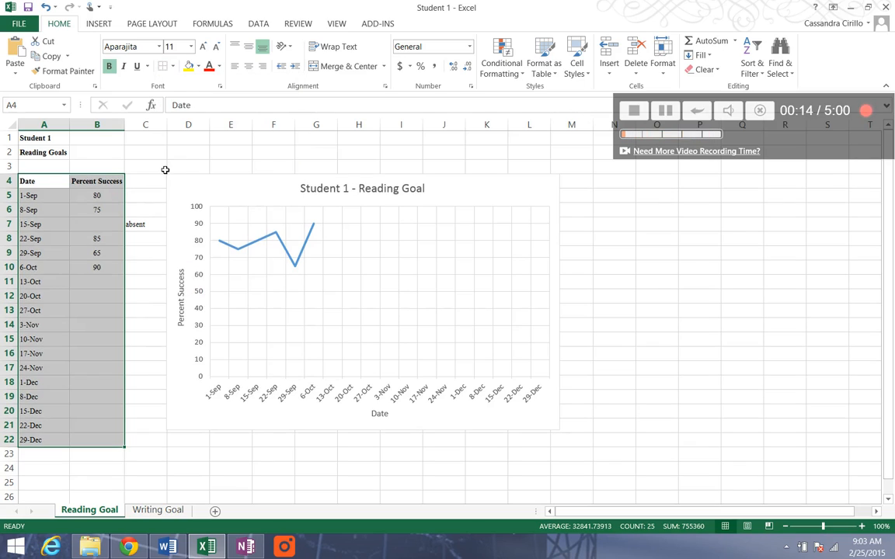
click(163, 167)
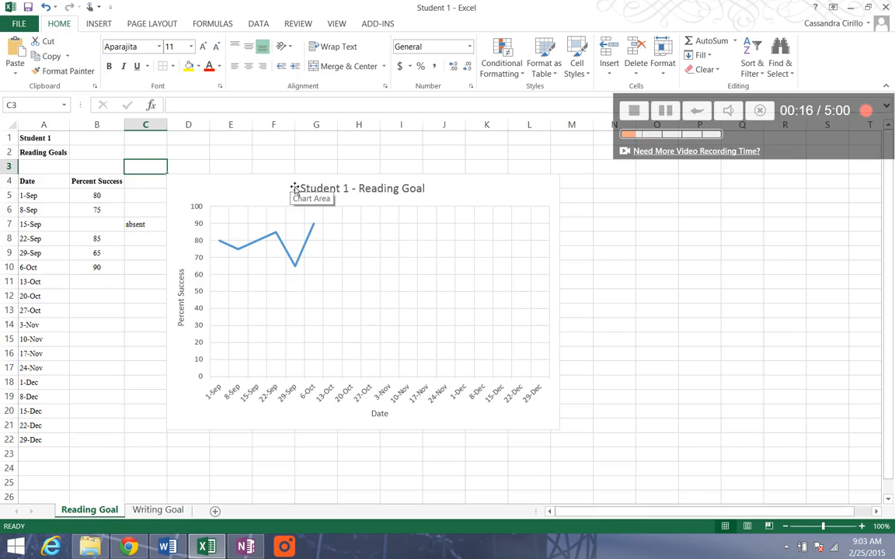
scroll(295, 188, down, 1)
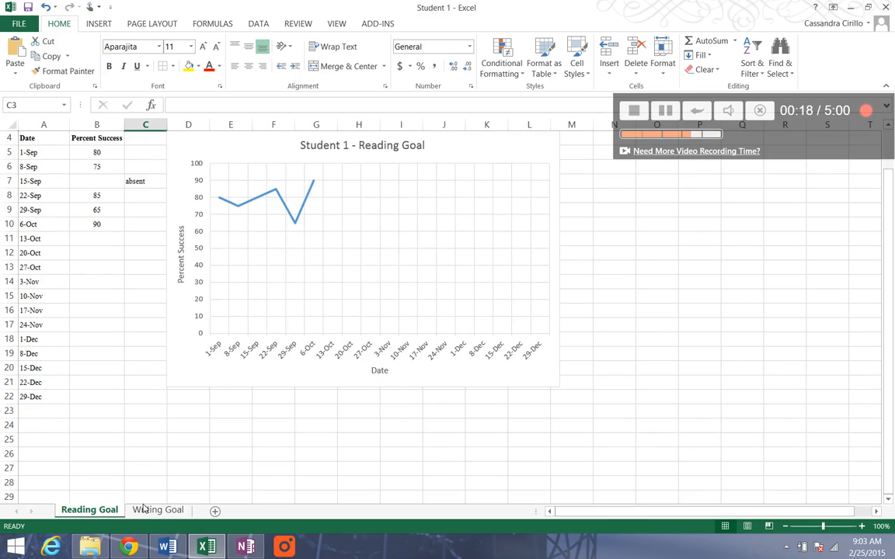
- On the Writing Goal sheet, change the heading in cell A2 to "Writing Goal"
click(147, 510)
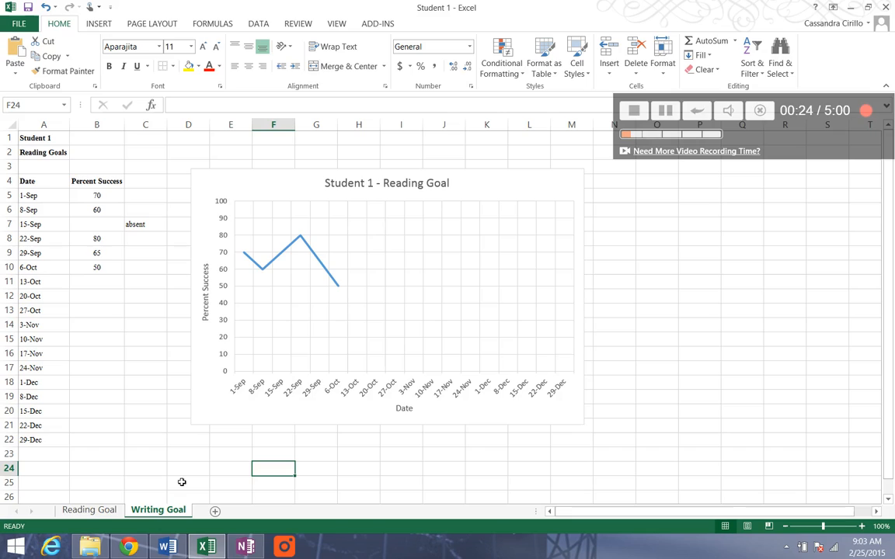
click(62, 153)
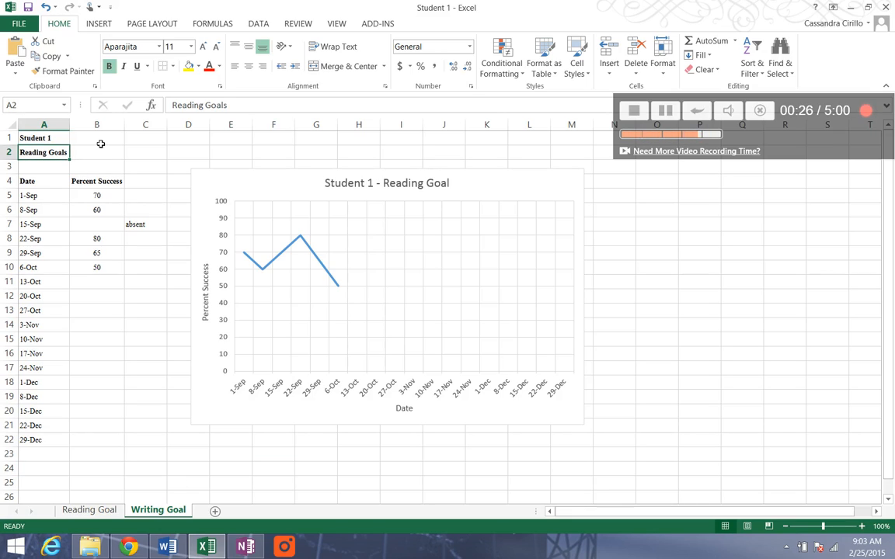
text(Writing G)
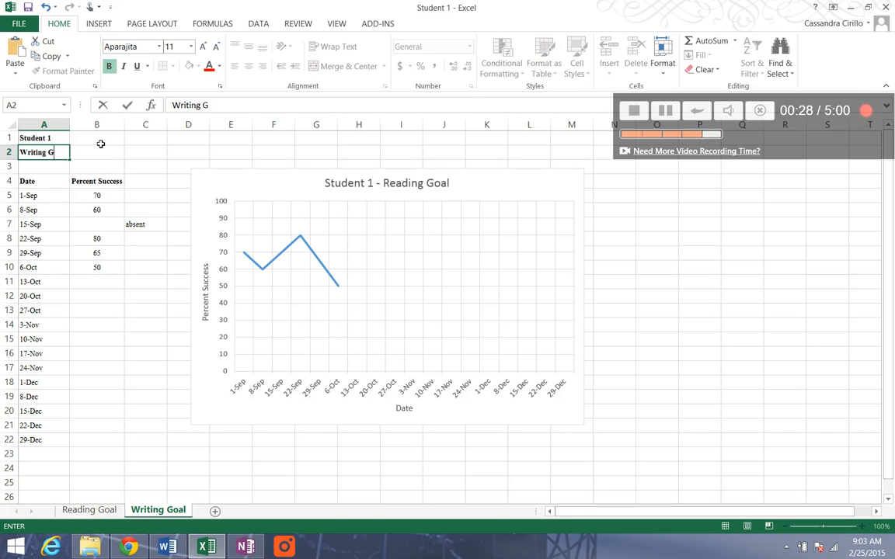
text(oal)
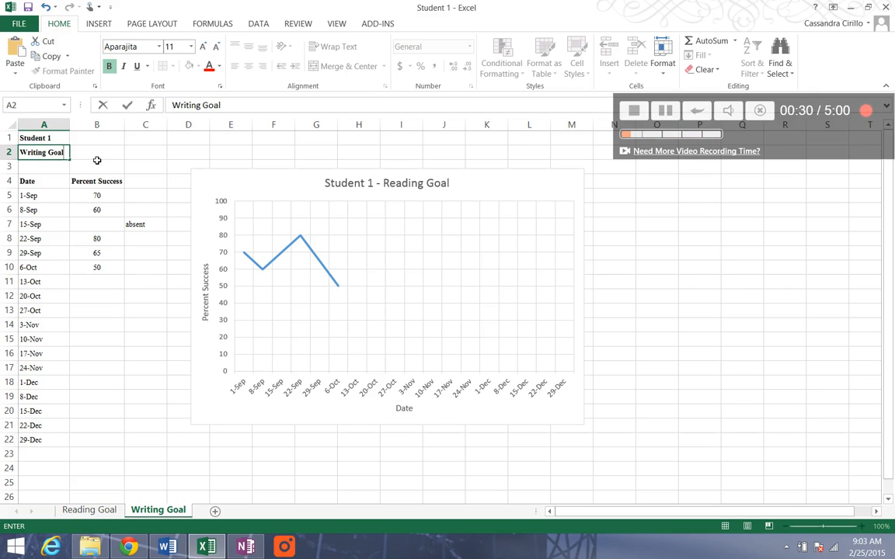
- Change the chart title on the Writing Goal sheet to "Student 1 - Writing Goal"
click(409, 191)
double_click(401, 183)
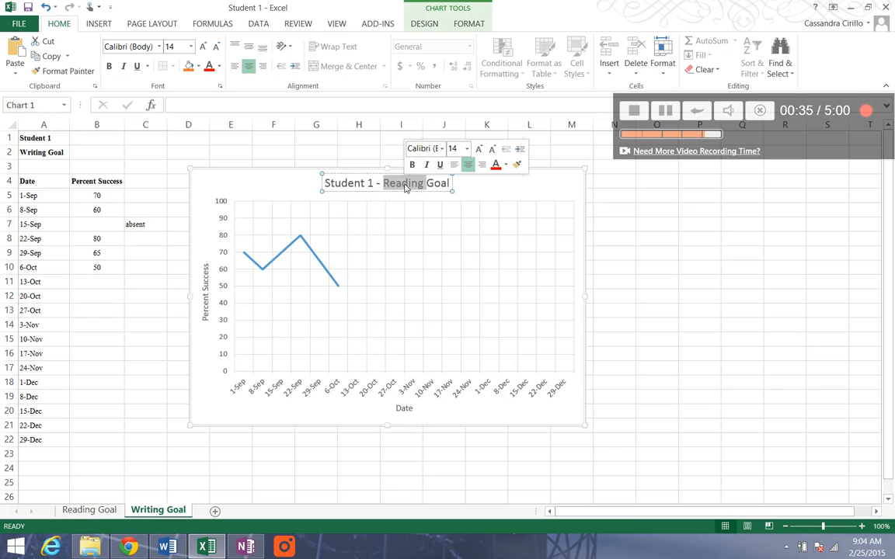
text(Writing)
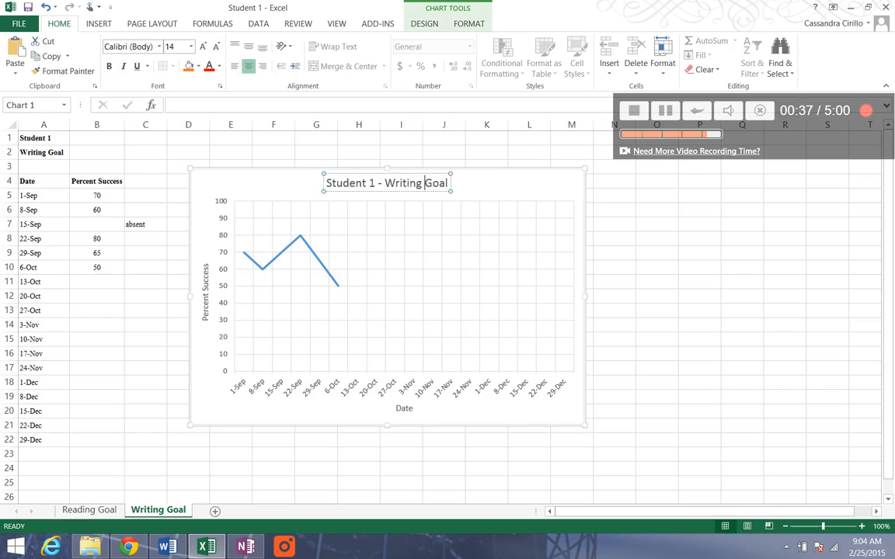
key(Escape)
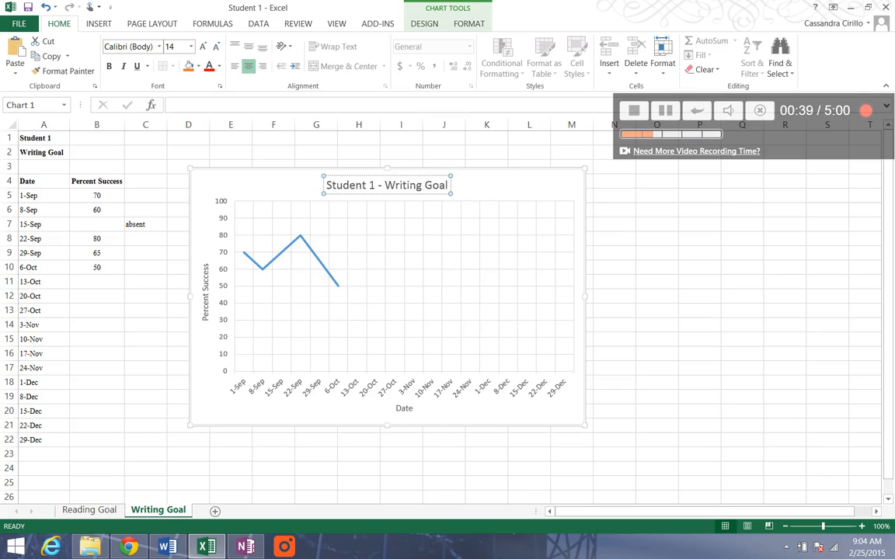
click(510, 192)
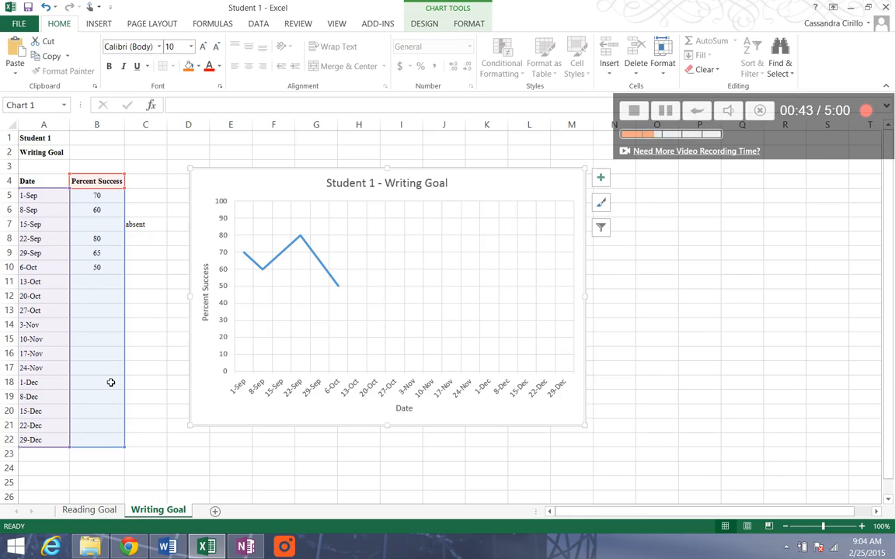
click(155, 414)
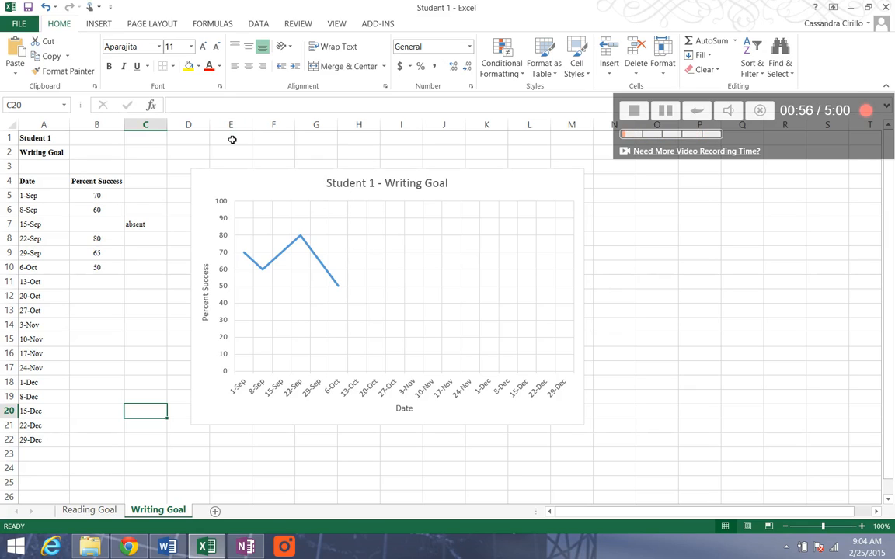
- Add a new blank worksheet after Writing Goal and delete it again
click(225, 192)
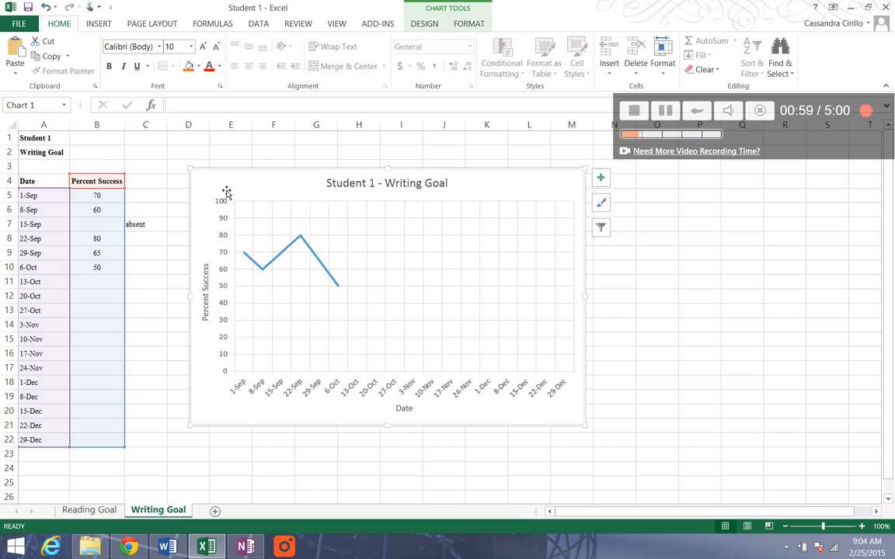
click(216, 511)
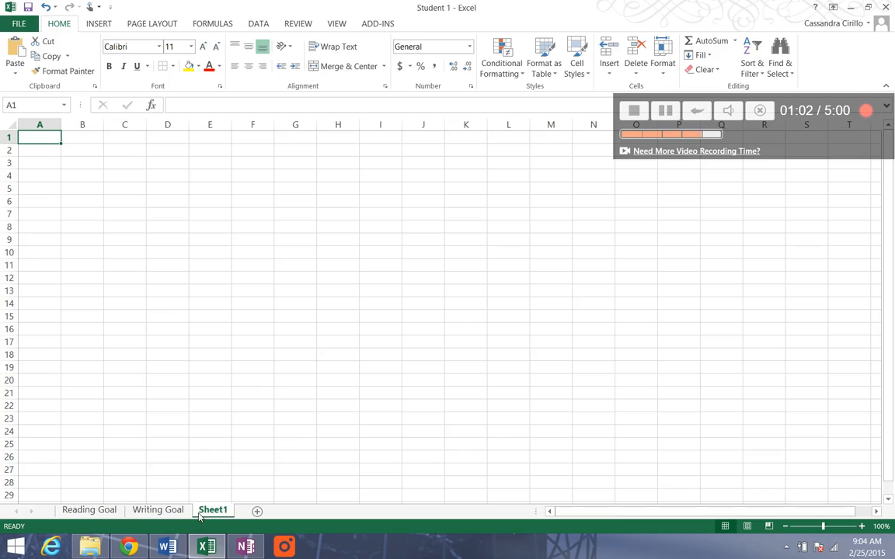
right_click(204, 516)
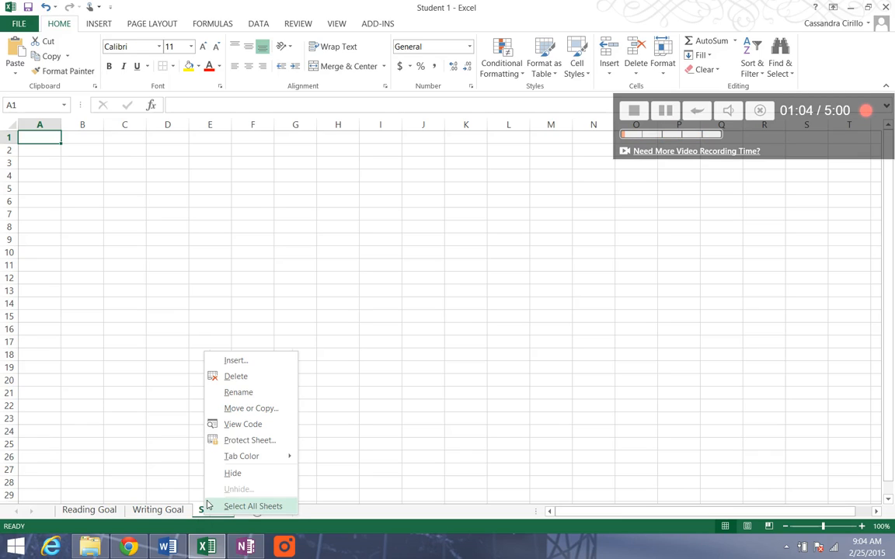
click(236, 377)
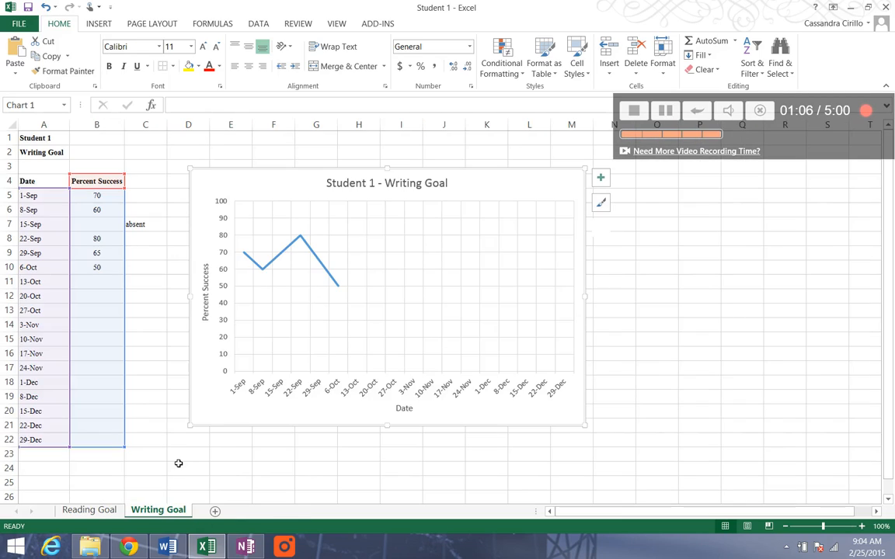
- Preview printing only the selected chart of the Reading Goal sheet, and return to the worksheet
click(115, 510)
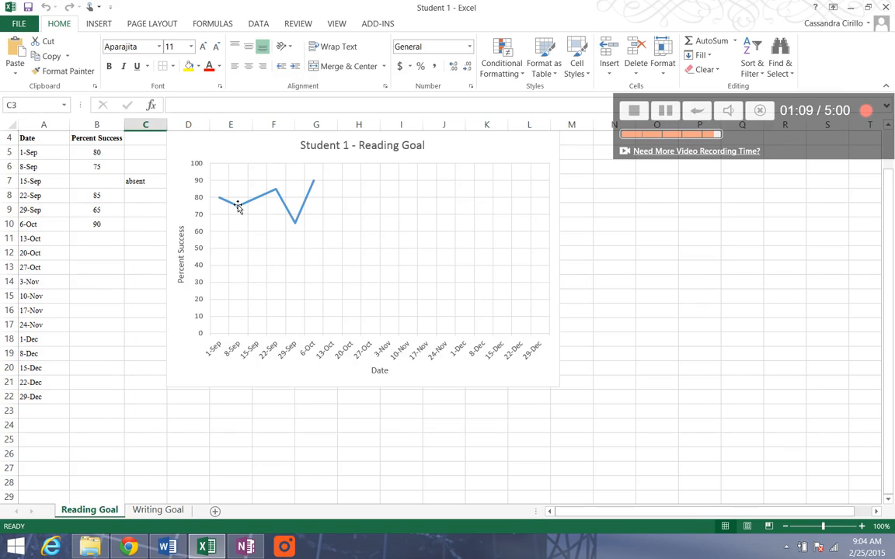
click(240, 169)
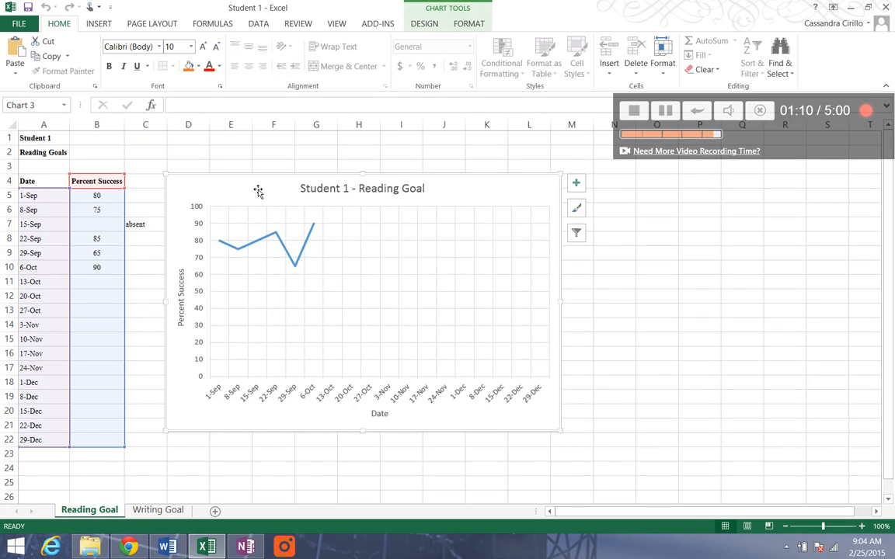
click(33, 28)
click(34, 166)
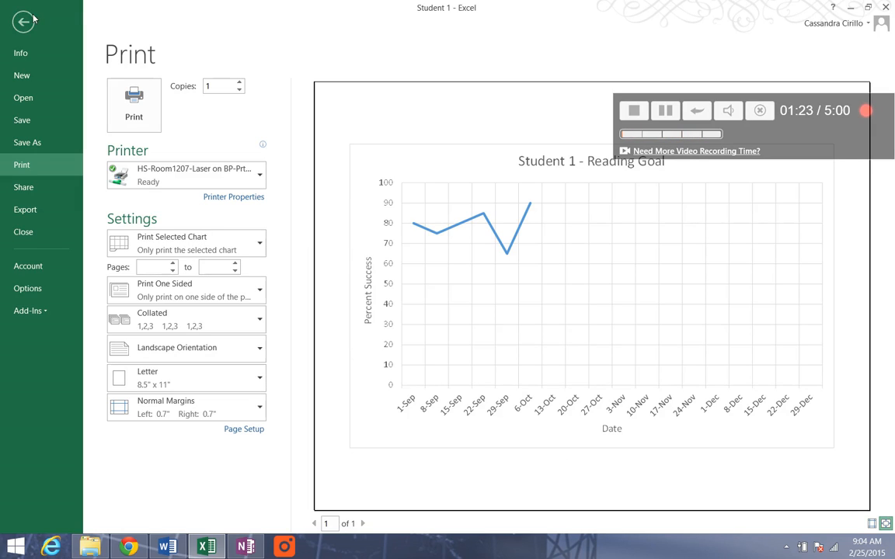
click(23, 22)
- Deselect the chart and preview printing the whole Reading Goal sheet with its data table and chart
click(270, 153)
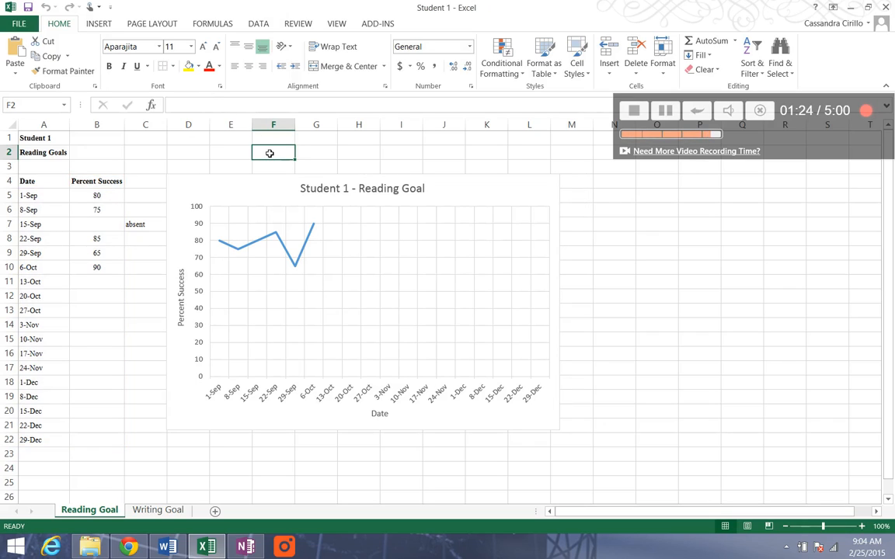
click(18, 23)
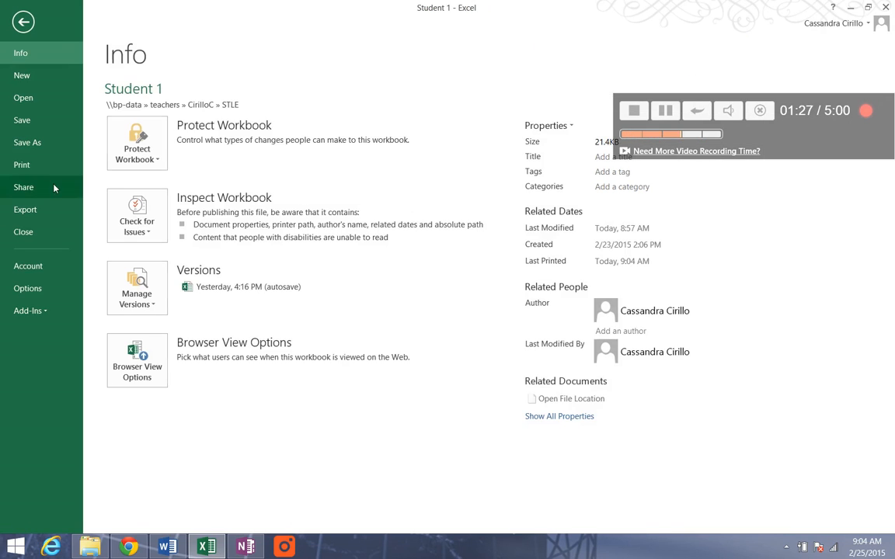
click(44, 167)
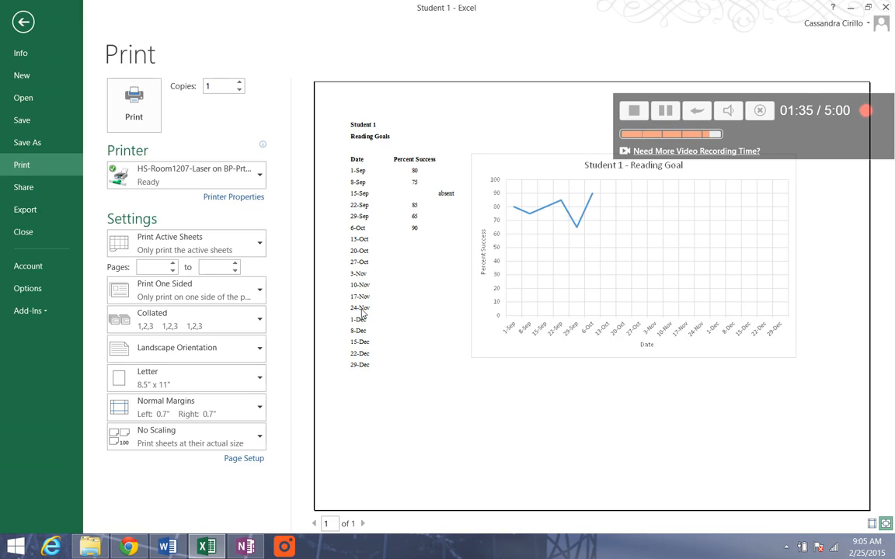
click(23, 21)
- Apply All Borders and a Thick Box Border to the date and percent success table in A4:B22
click(48, 183)
drag(51, 188, 76, 443)
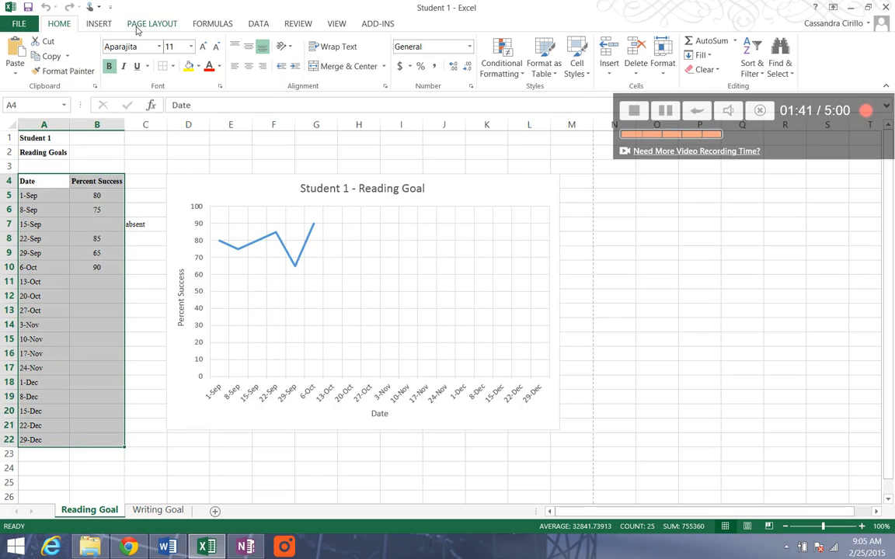
click(173, 67)
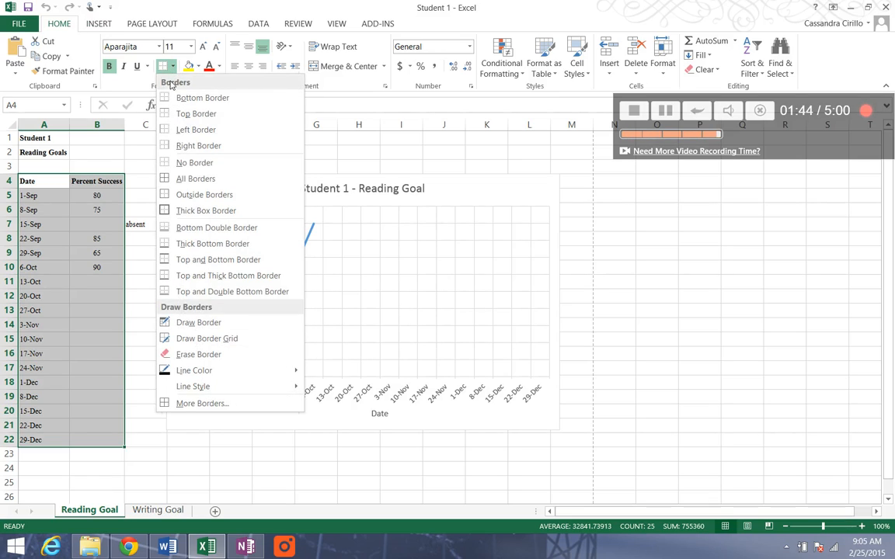
click(188, 180)
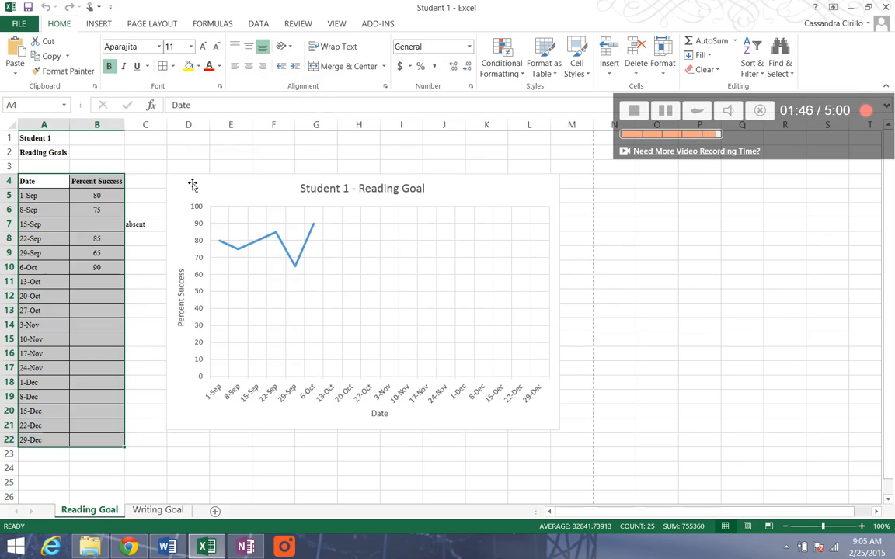
click(172, 67)
click(188, 210)
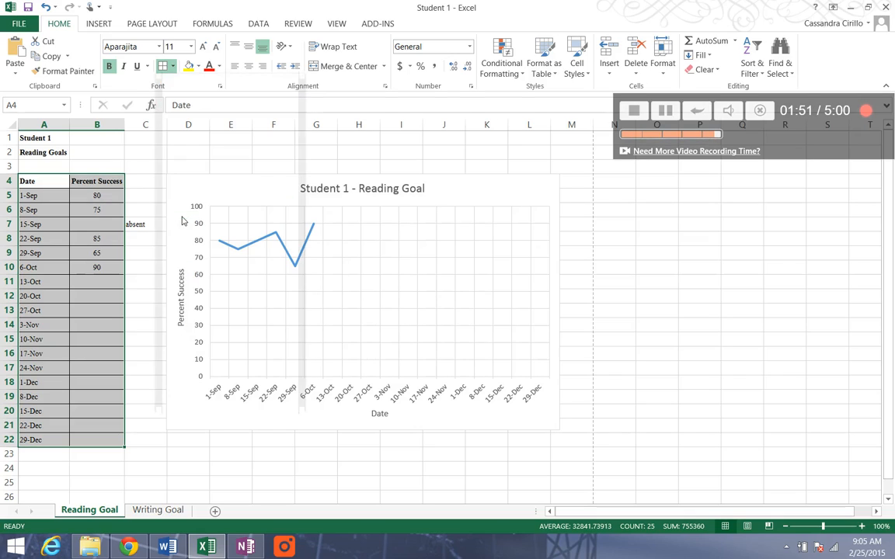
click(136, 231)
click(54, 187)
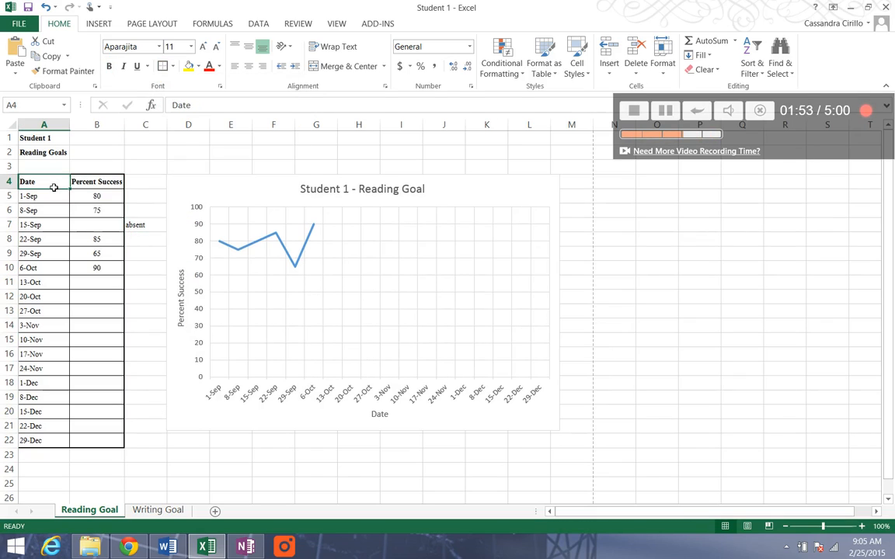
drag(53, 178, 105, 181)
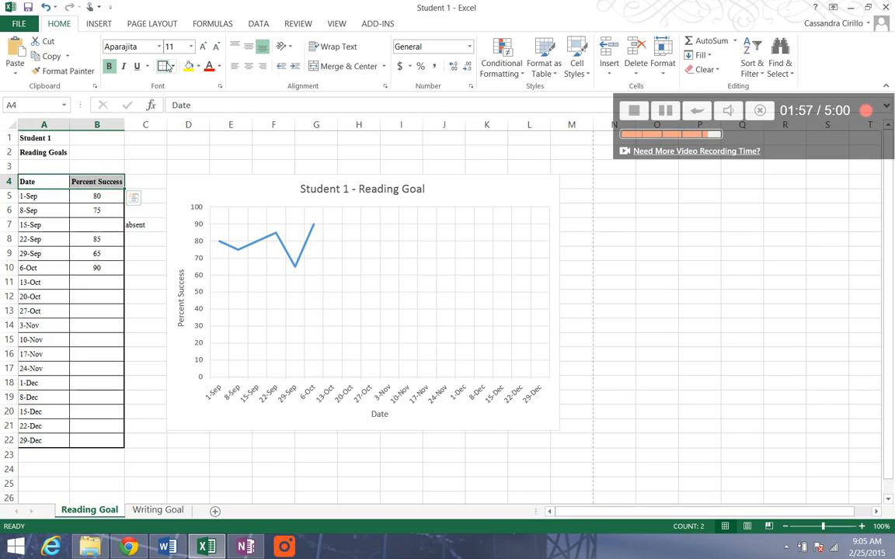
click(100, 243)
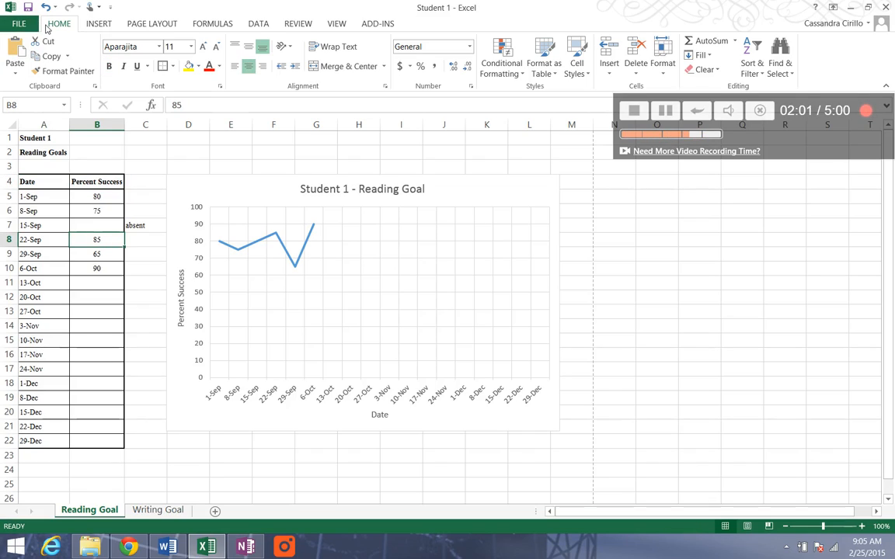
- Preview the printed Reading Goal sheet with its bordered table, and return to the worksheet
click(19, 24)
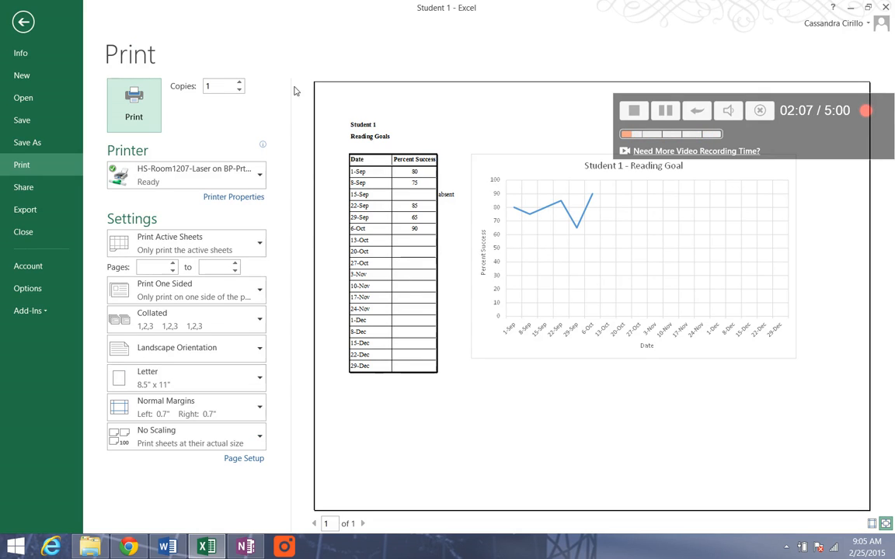
key(Escape)
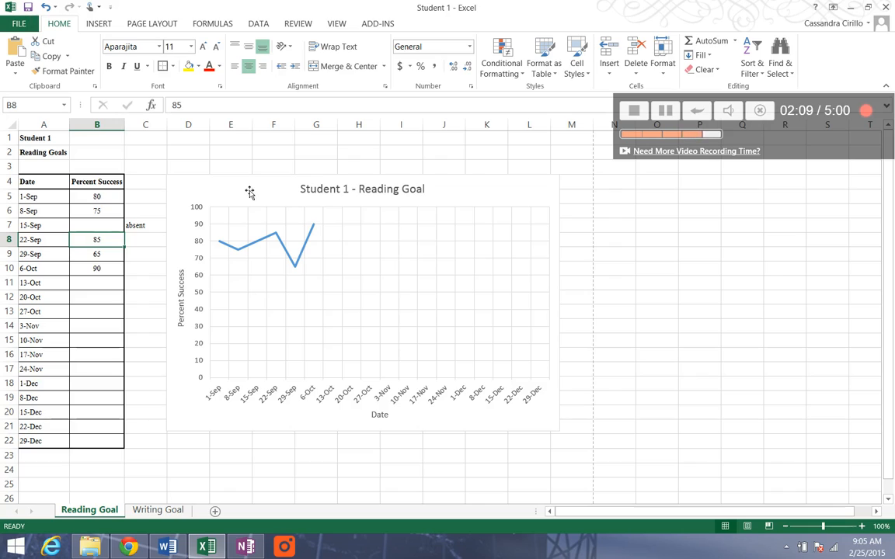
- Select the Reading Goal chart and preview printing it alone, returning to the sheet and deselecting the chart
click(249, 192)
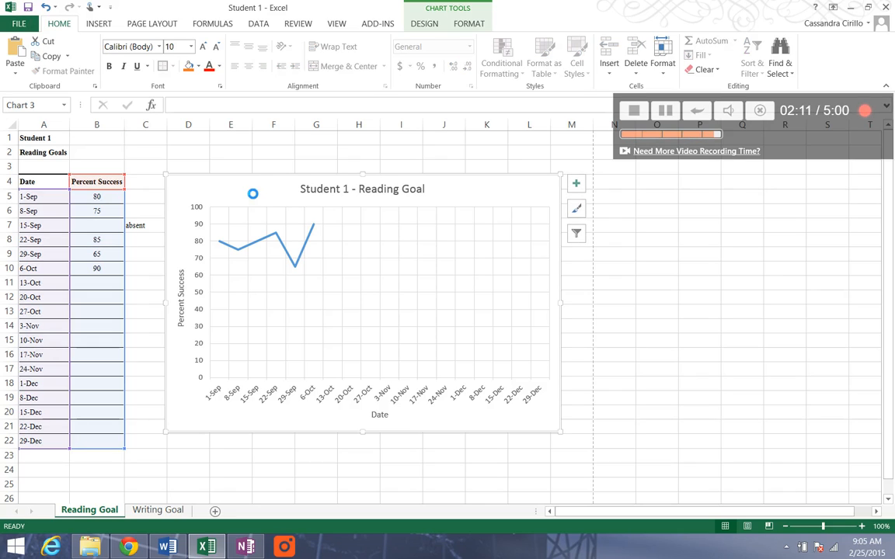
key(ctrl+p)
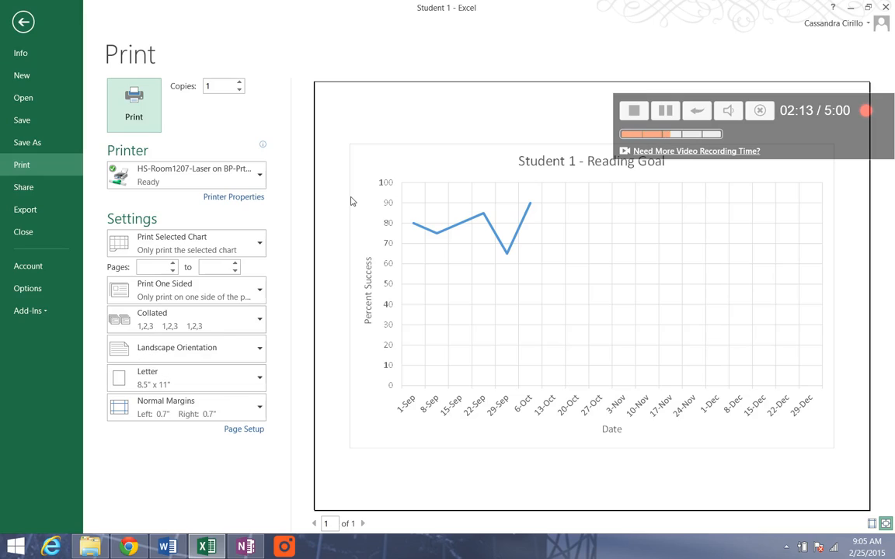
click(31, 22)
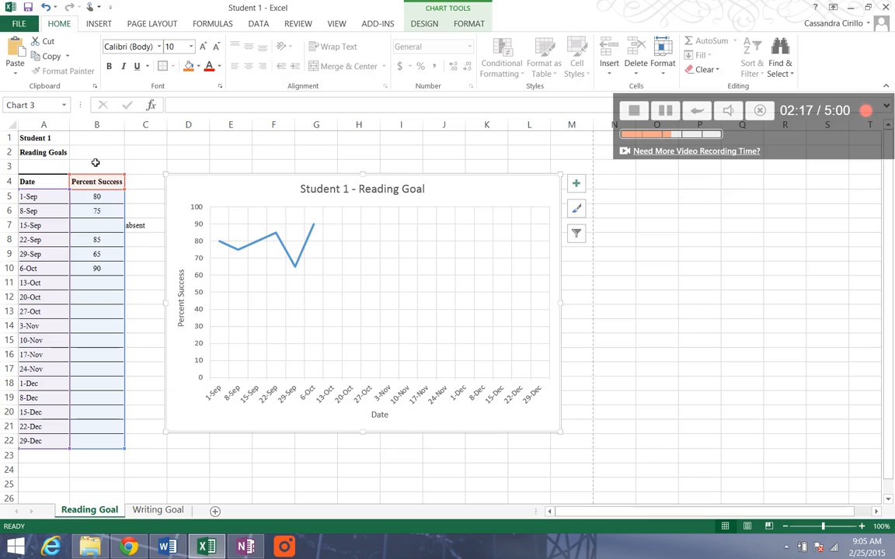
click(95, 162)
click(261, 142)
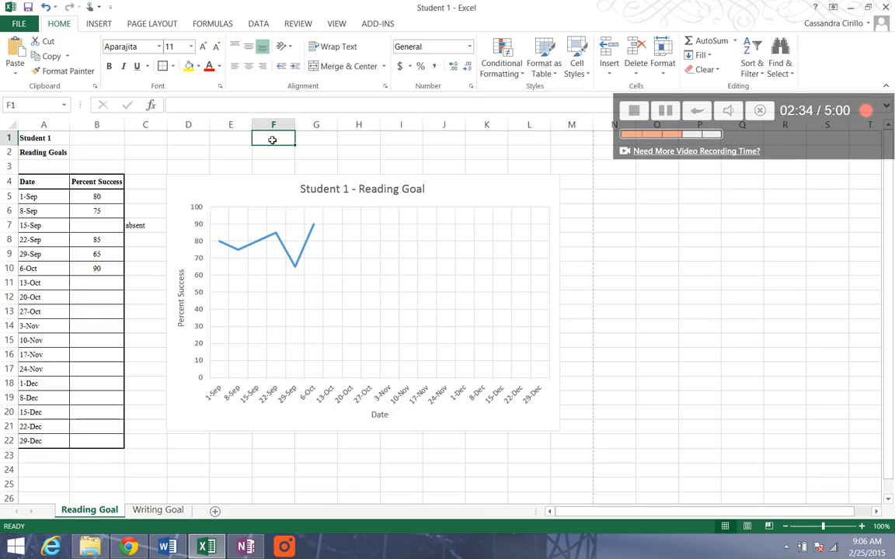
- Apply All Borders and a Thick Box Border to the date and percent success table in A4:B22 on the Writing Goal sheet
click(235, 152)
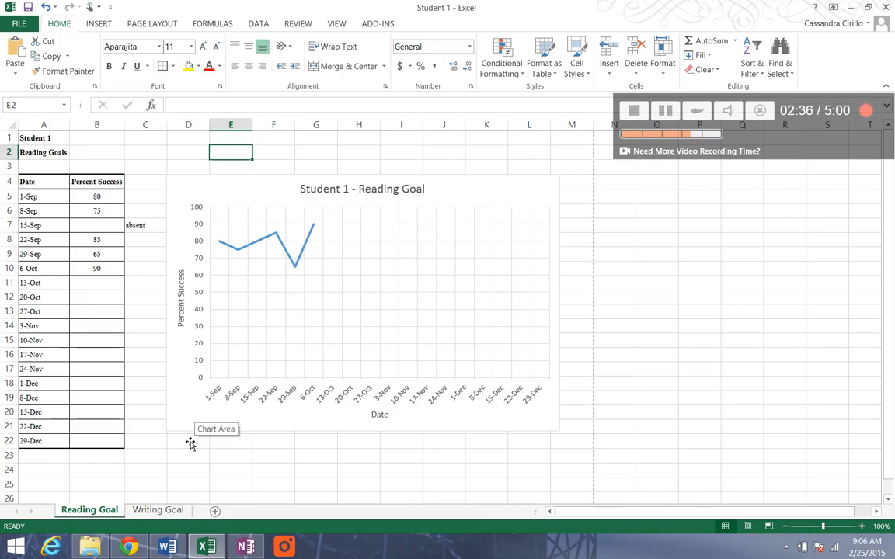
click(158, 510)
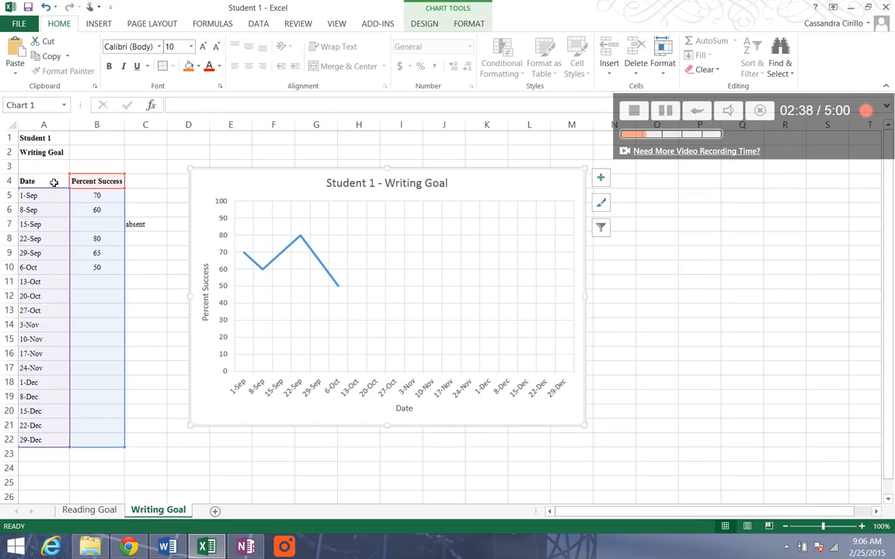
drag(54, 182, 92, 437)
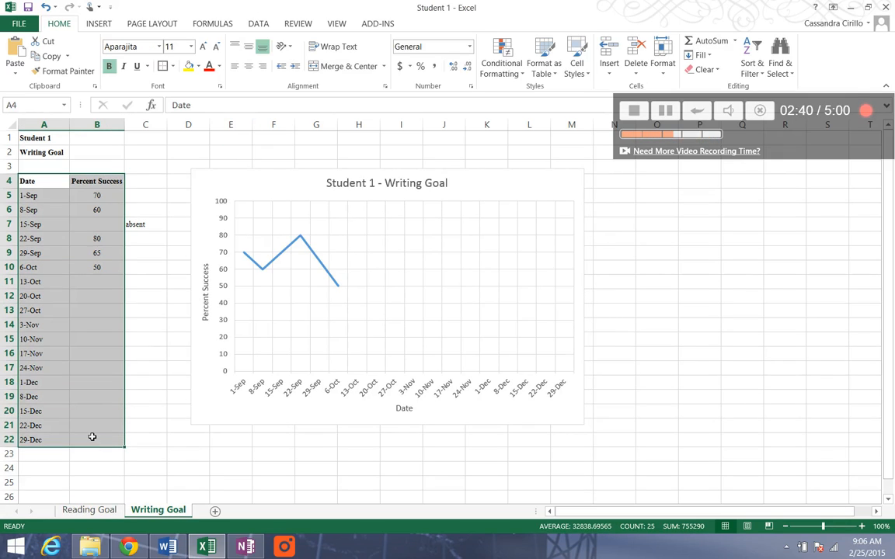
click(172, 66)
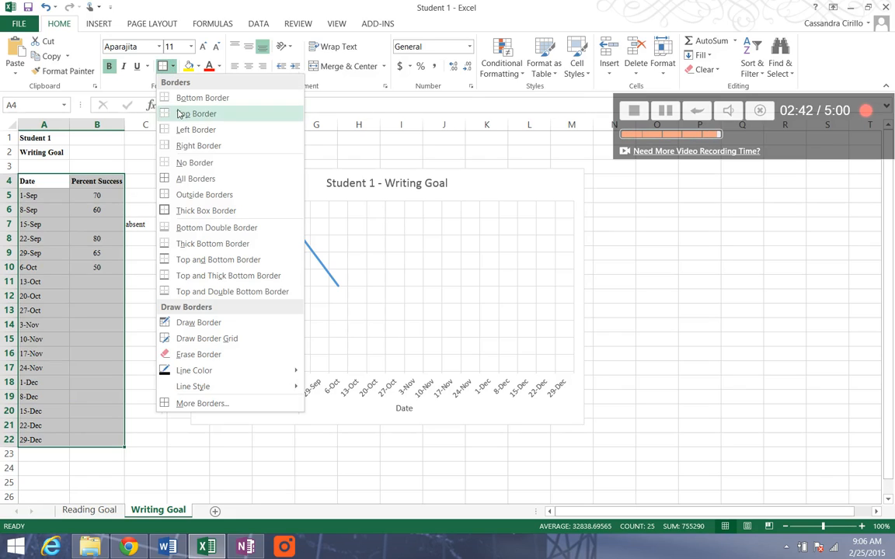
click(185, 179)
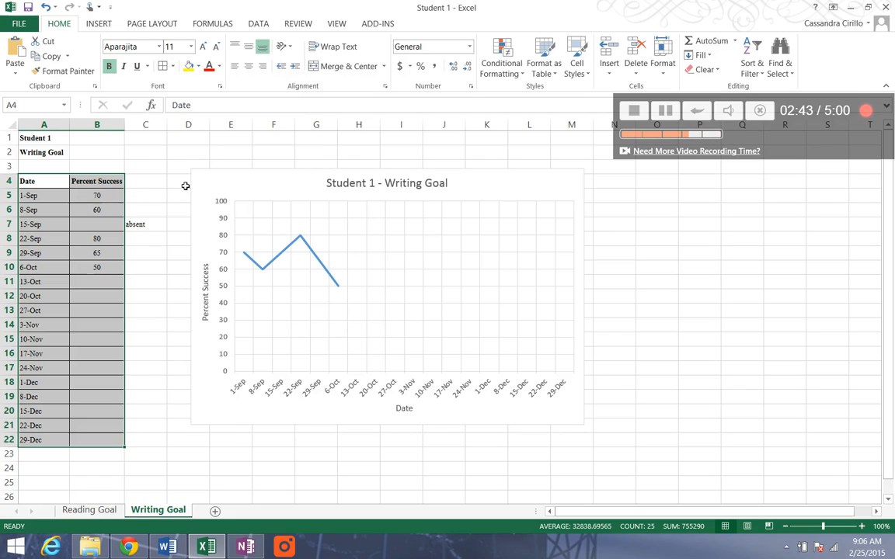
click(172, 66)
click(159, 207)
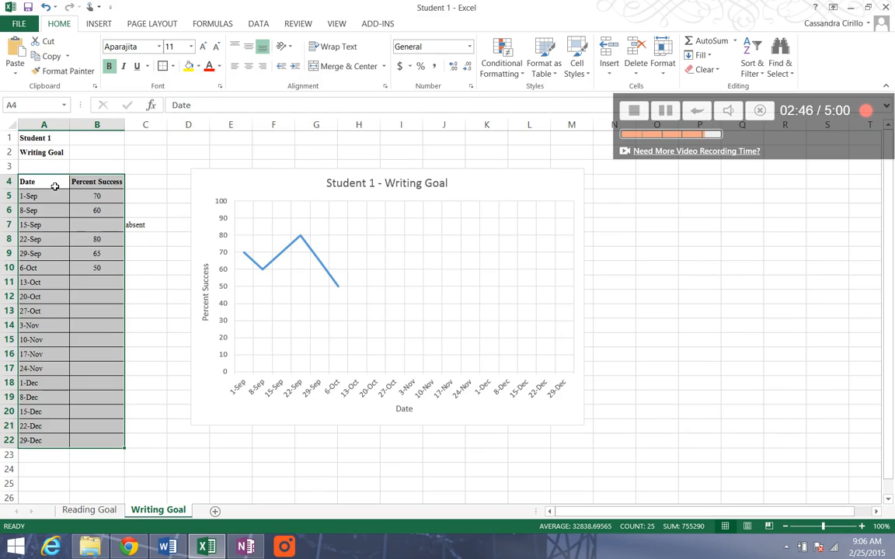
- Apply a Thick Box Border to the header row A4:B4 of the Writing Goal table and deselect it
drag(54, 186, 118, 180)
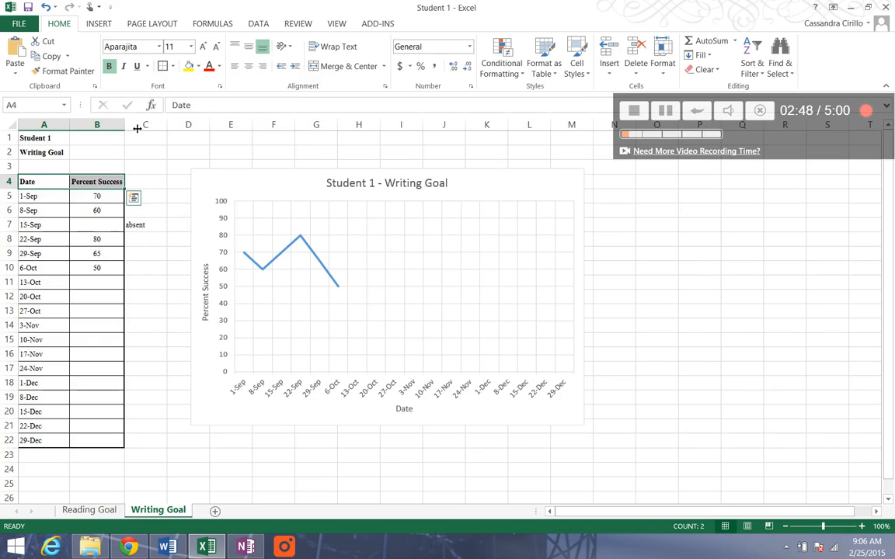
click(165, 66)
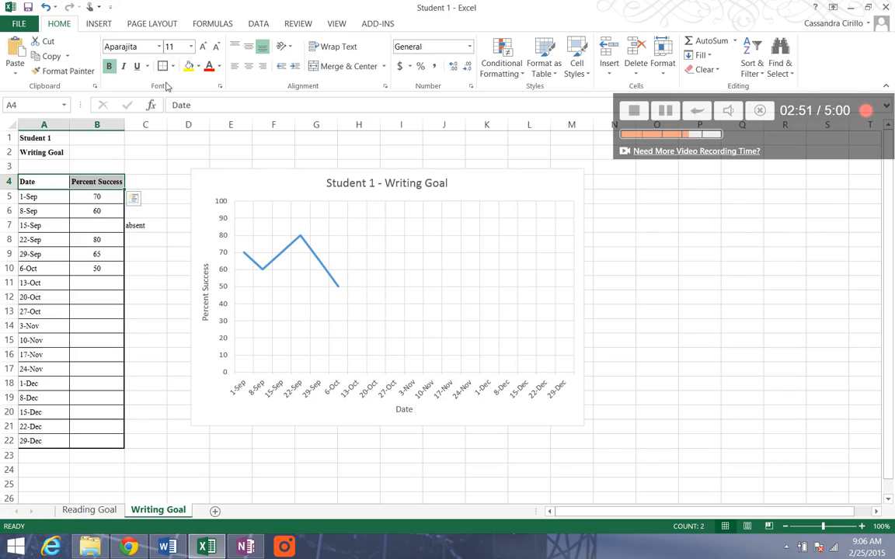
click(183, 180)
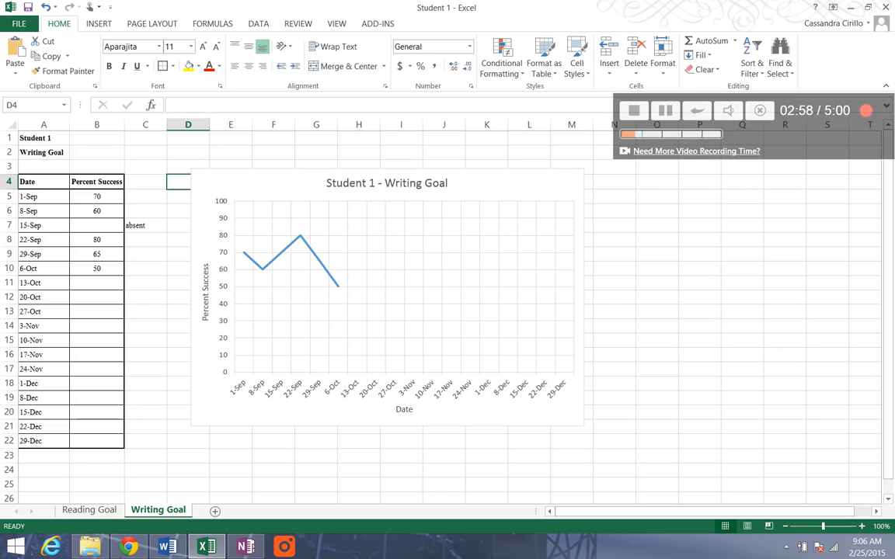
- Save the workbook and save a copy of it as Student 2 in the STLE folder
click(15, 24)
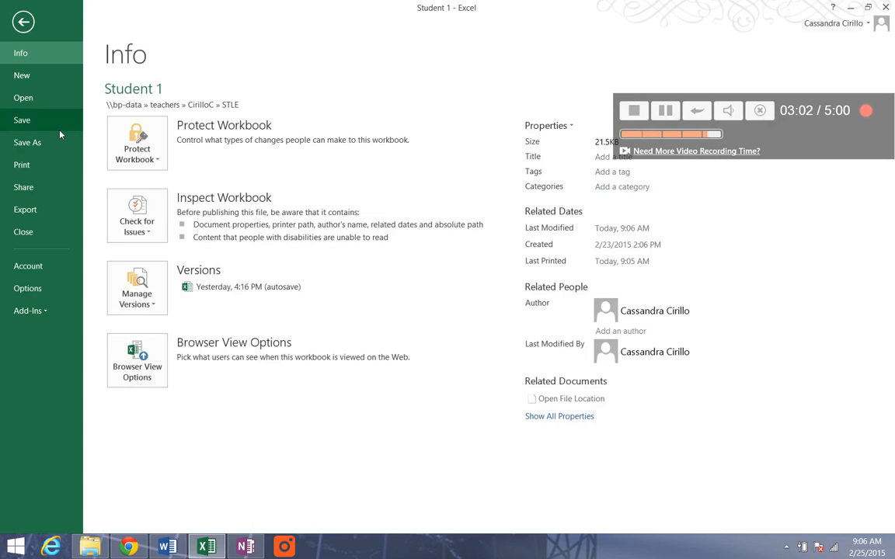
click(58, 124)
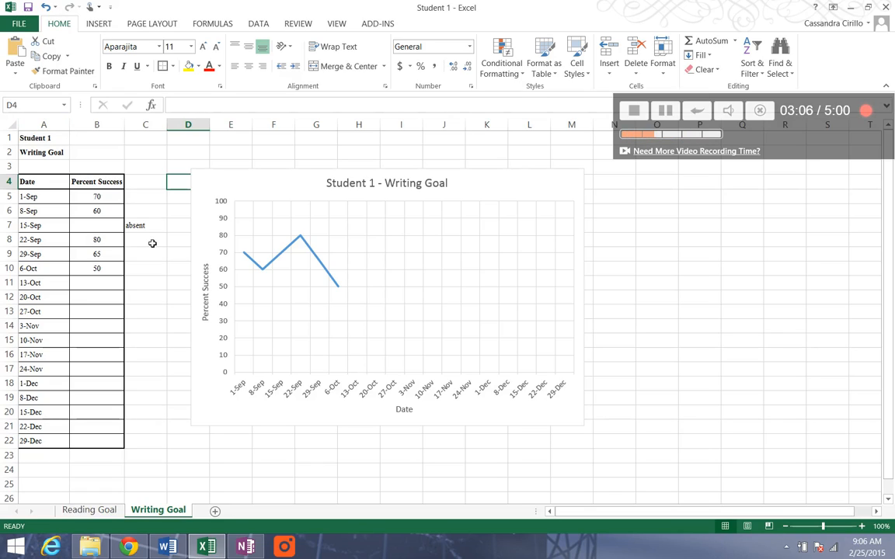
click(19, 23)
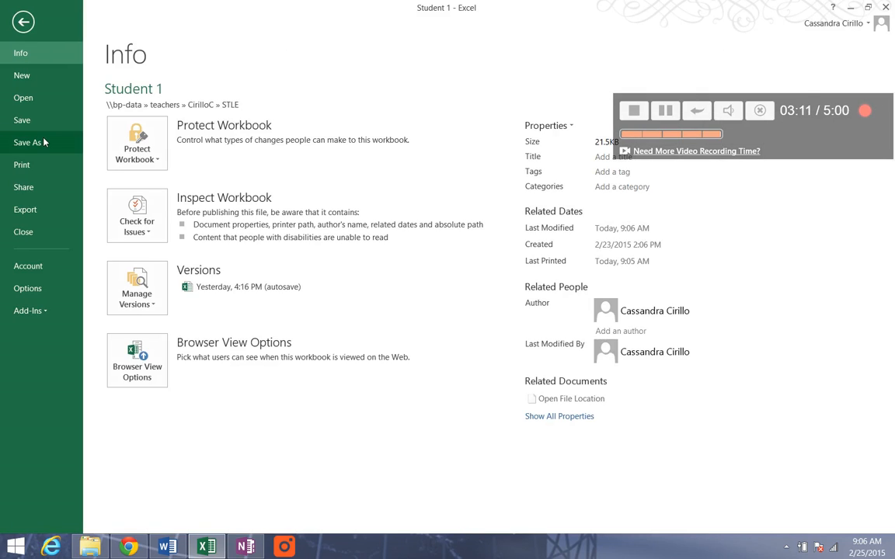
click(42, 142)
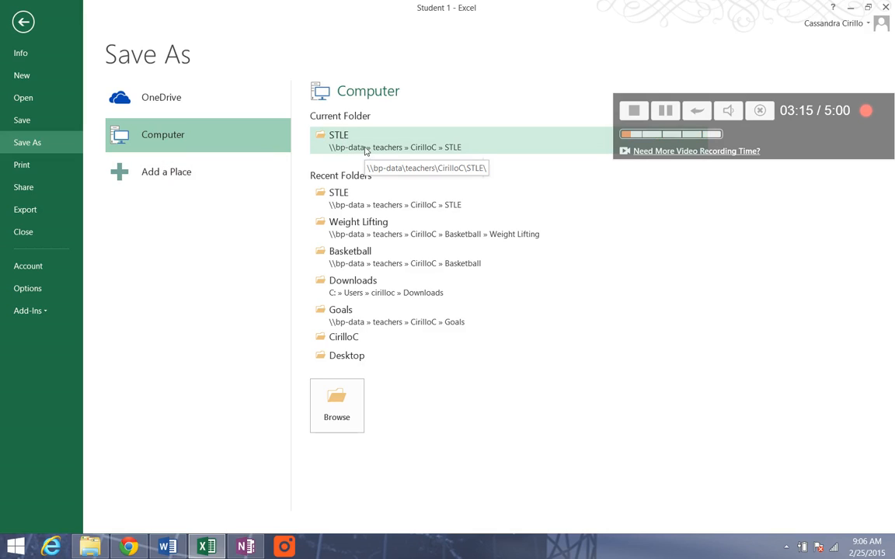
click(370, 152)
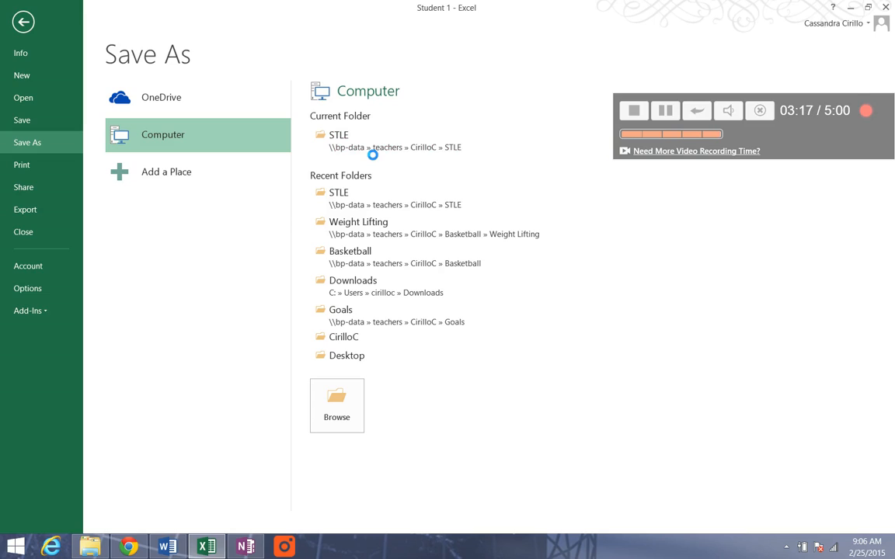
click(140, 228)
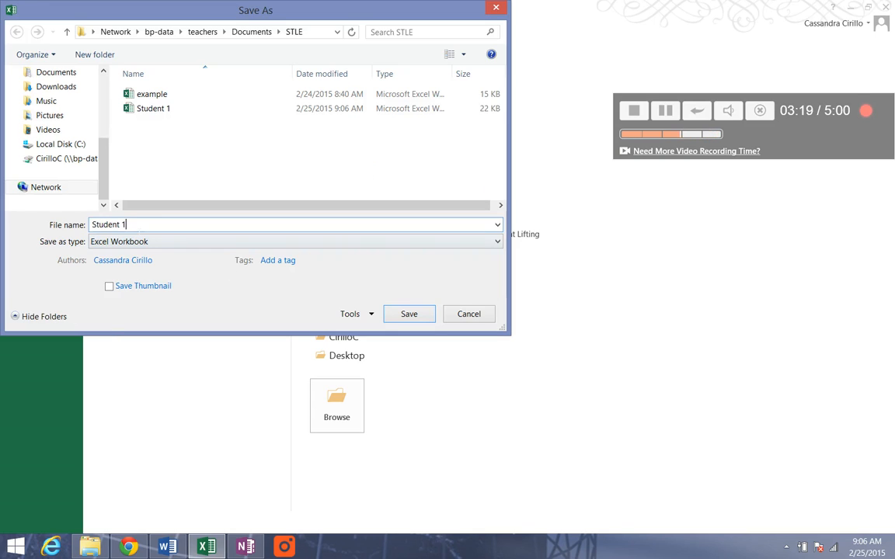
key(BackSpace)
text(2)
click(411, 314)
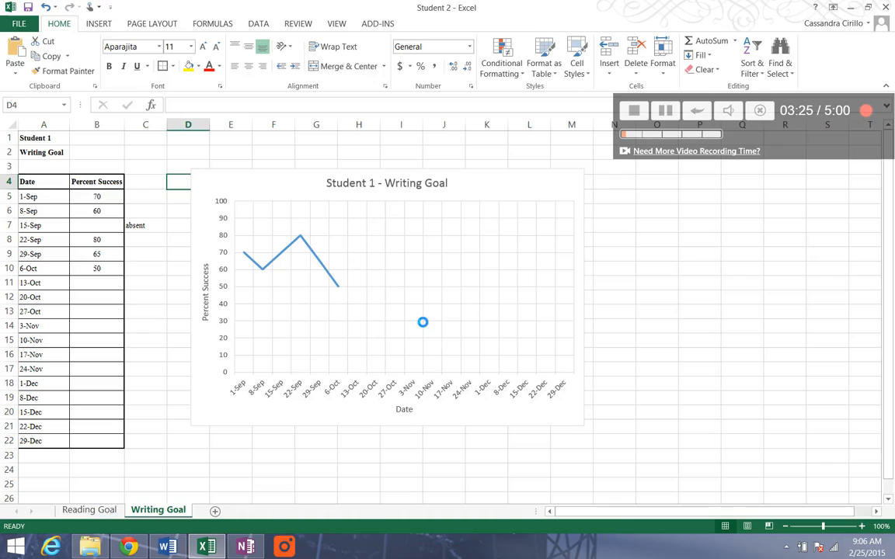
- Clear the "absent" note beside 15-Sep in cell C7 of the Reading Goal sheet
click(80, 513)
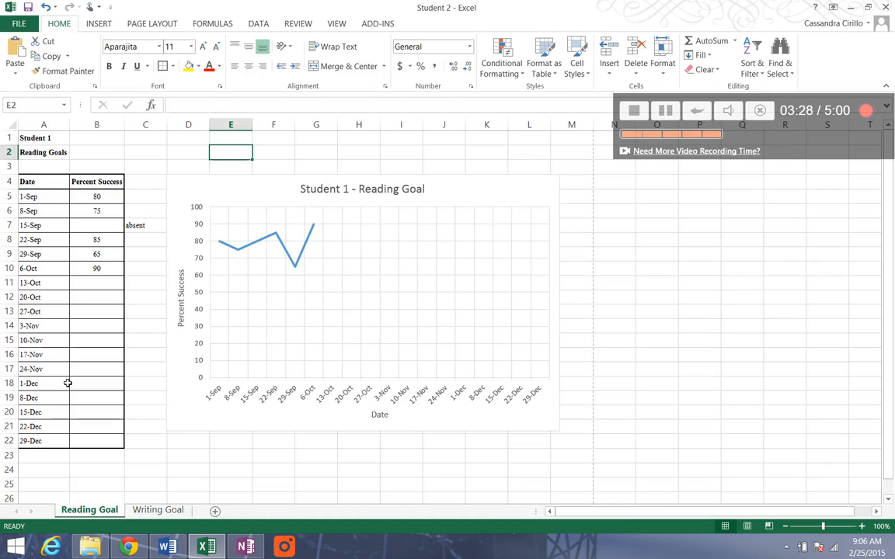
click(143, 230)
key(Delete)
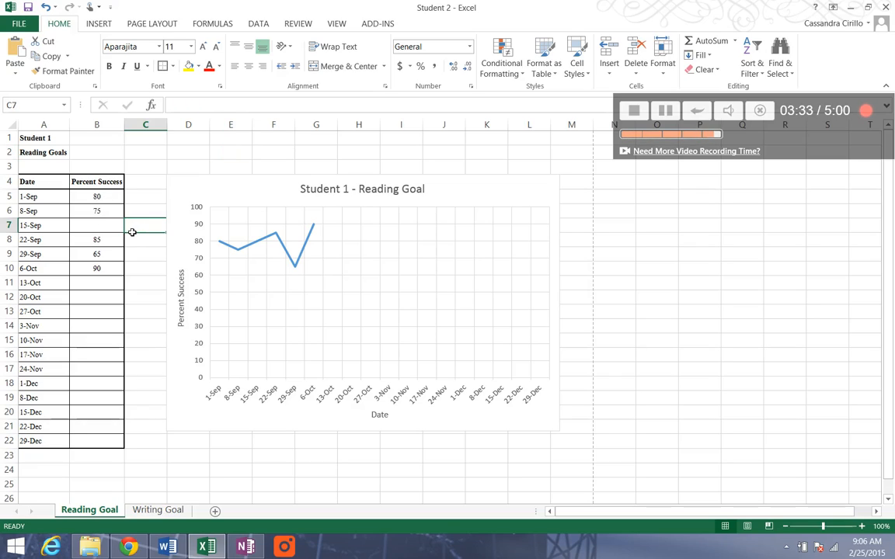
- Enter the Reading Goal percent success scores 65, 75, 70, 80, 70 and 85 for 1-Sep through 6-Oct in B5:B10
click(105, 209)
click(107, 203)
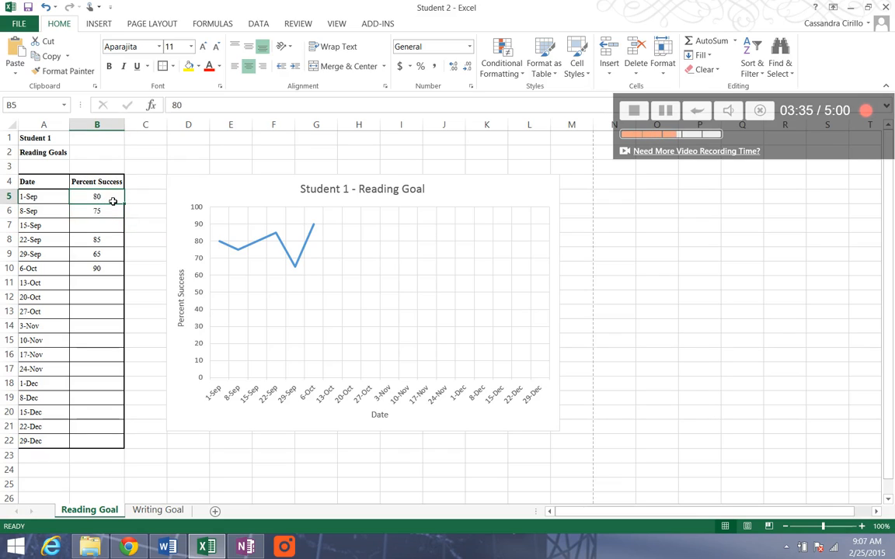
text(65)
key(Return)
text(75)
key(Return)
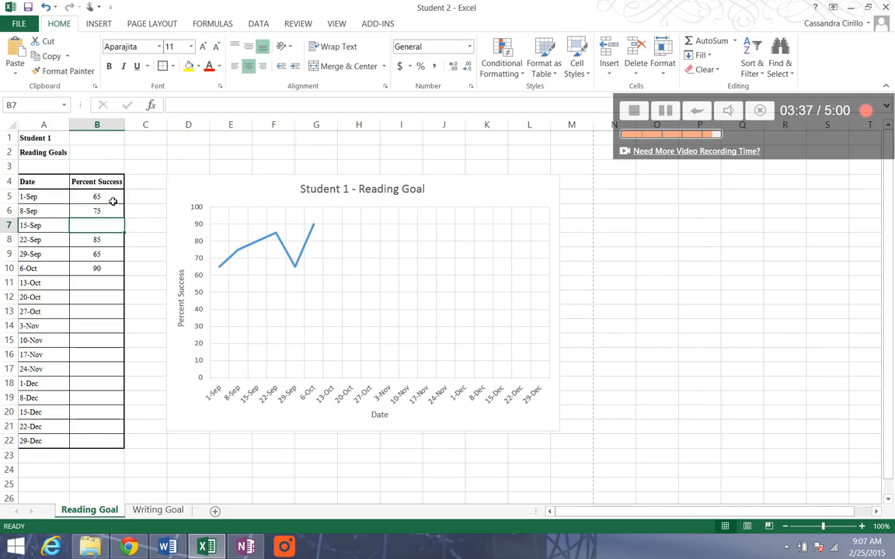
text(70)
key(Return)
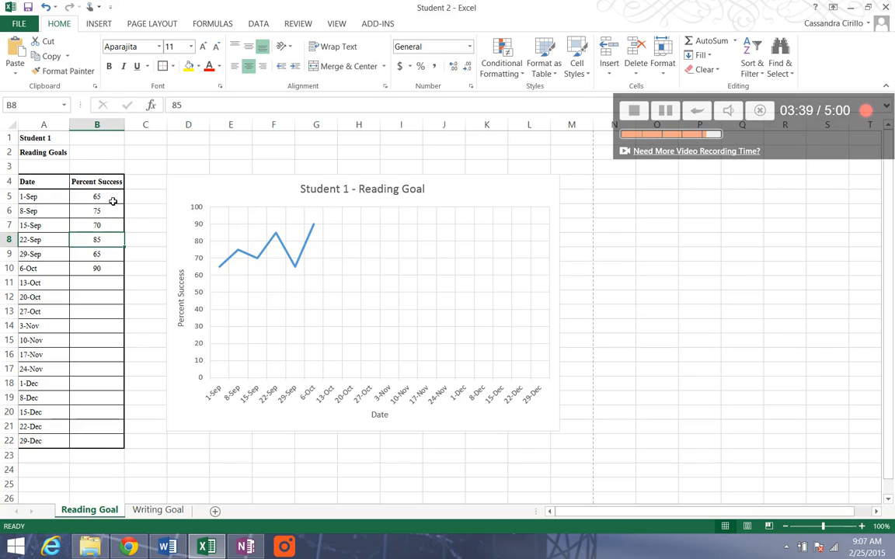
text(80)
key(Return)
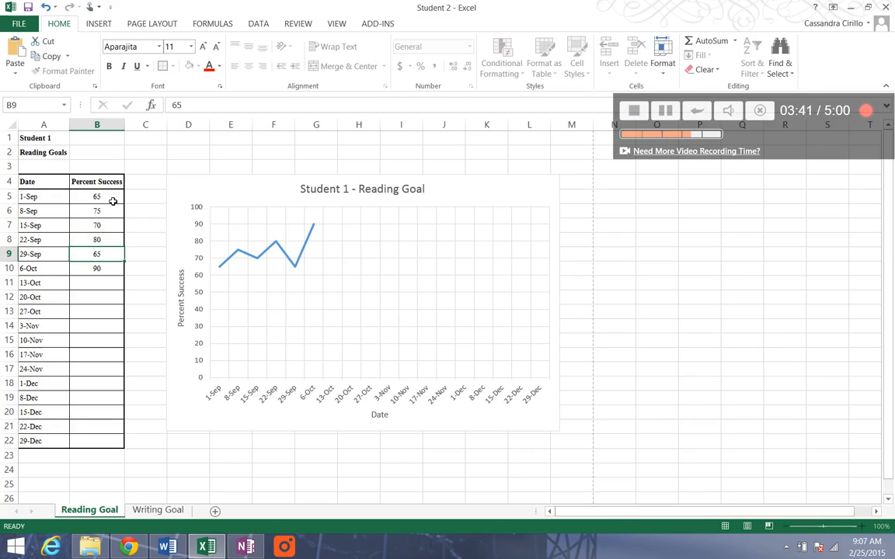
text(70)
key(Return)
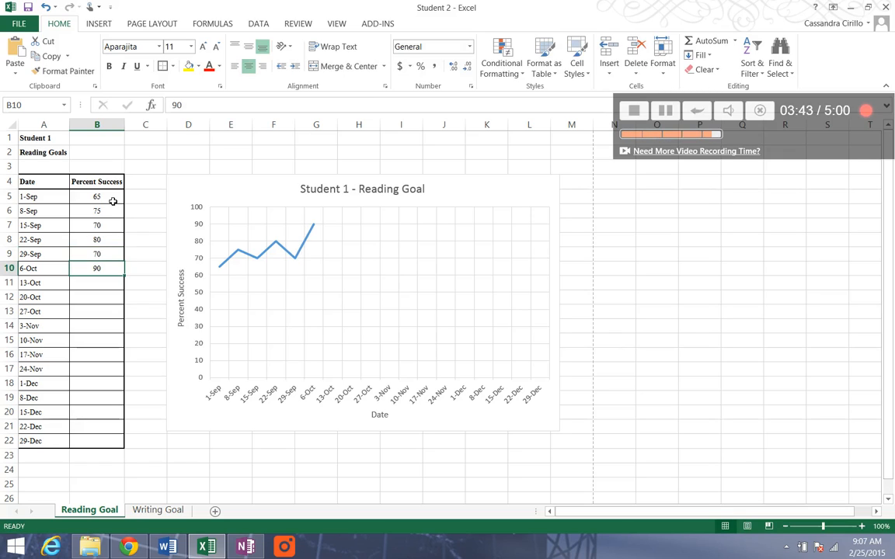
text(85)
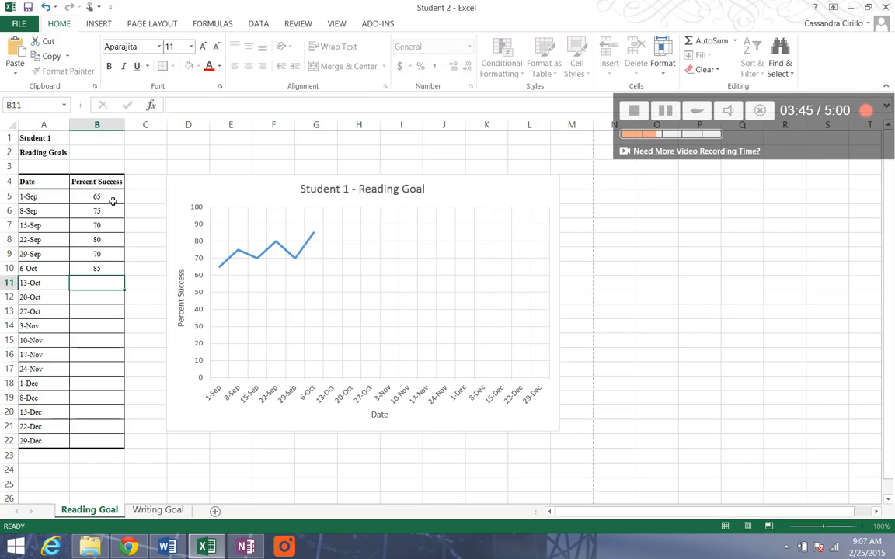
key(Return)
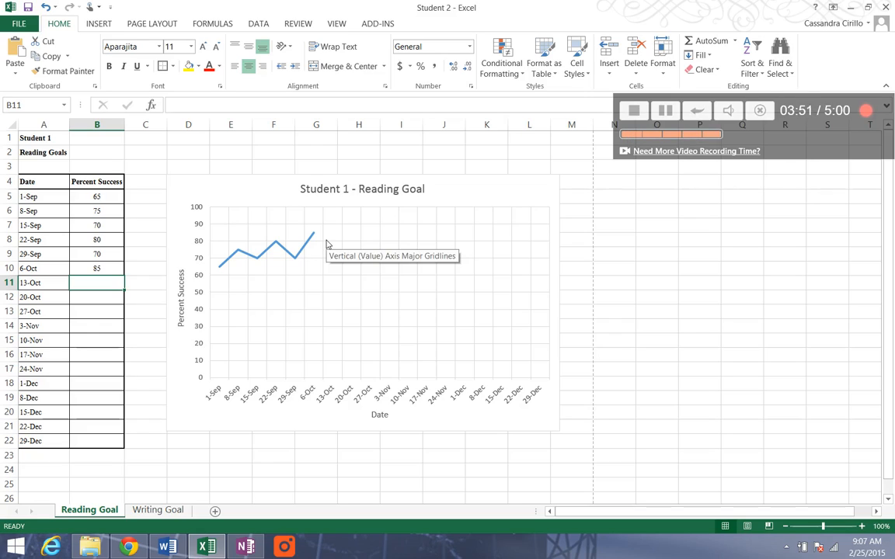
- Change the heading in cell A1 of the Reading Goal sheet to "Student 2"
click(69, 140)
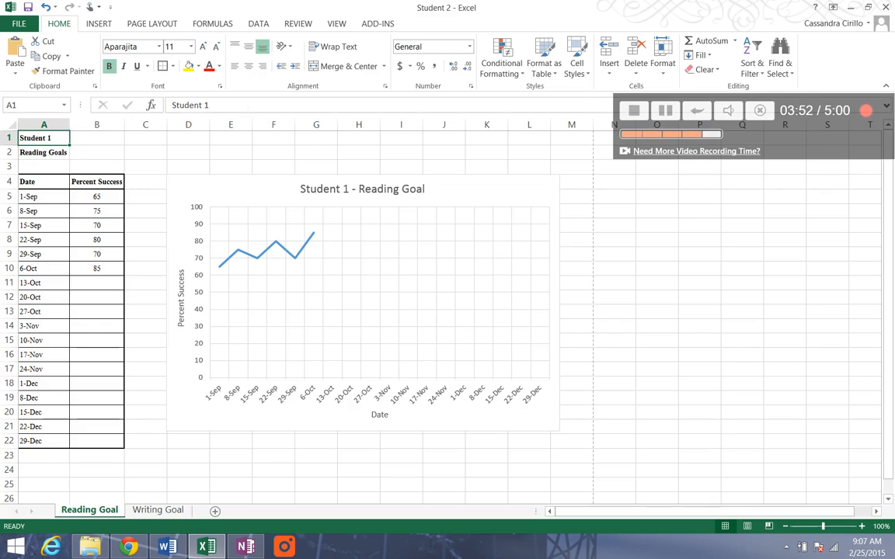
key(F2)
key(BackSpace)
text(2)
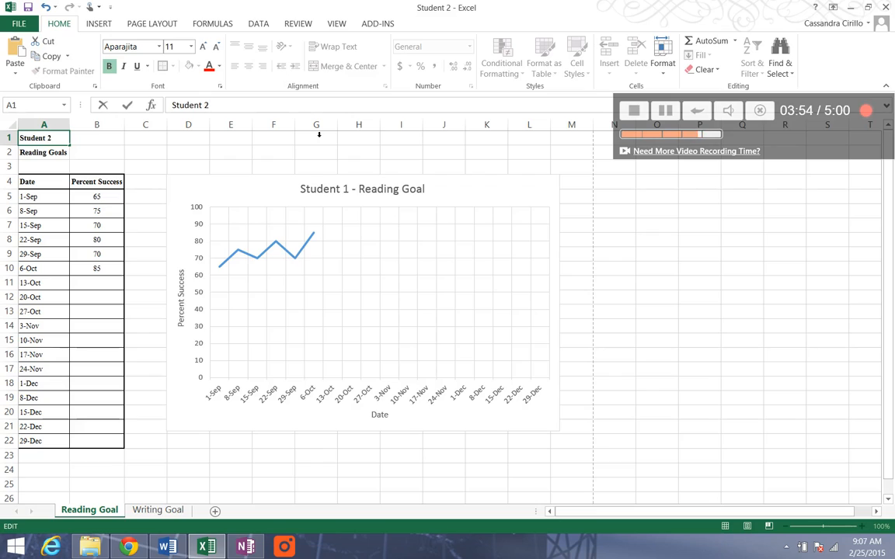
- Change the Reading Goal chart title to "Student 2 - Reading Goal"
click(344, 190)
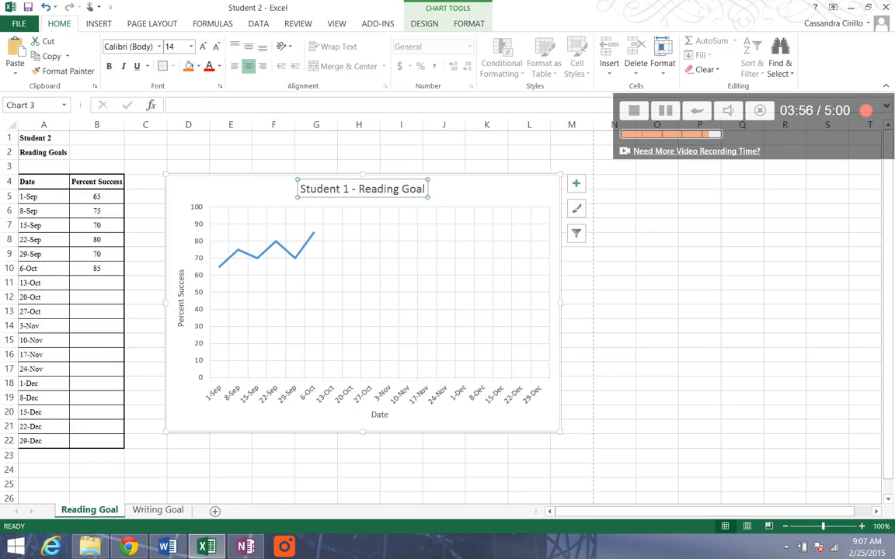
double_click(346, 188)
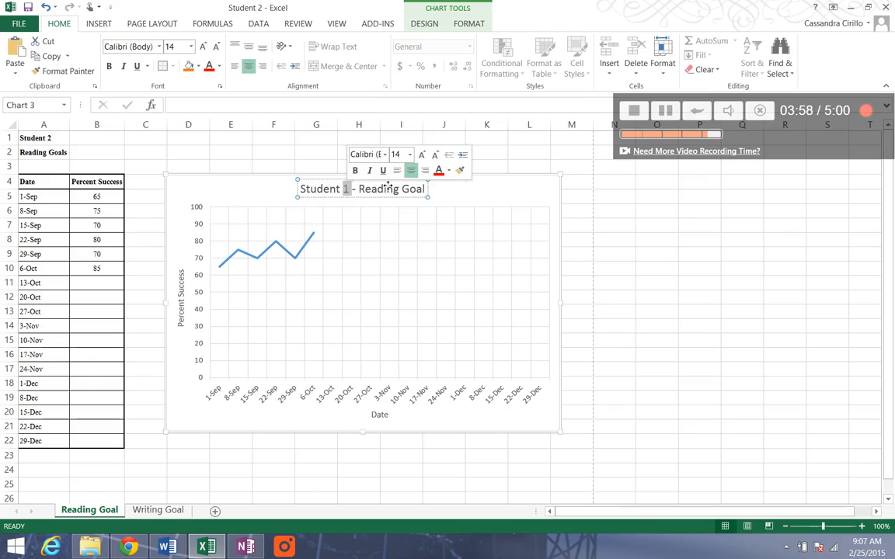
text(2)
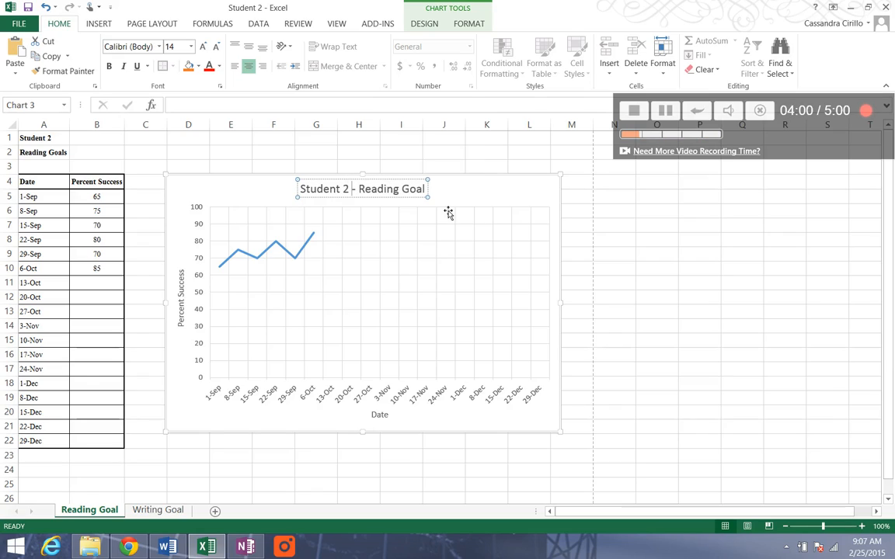
click(465, 198)
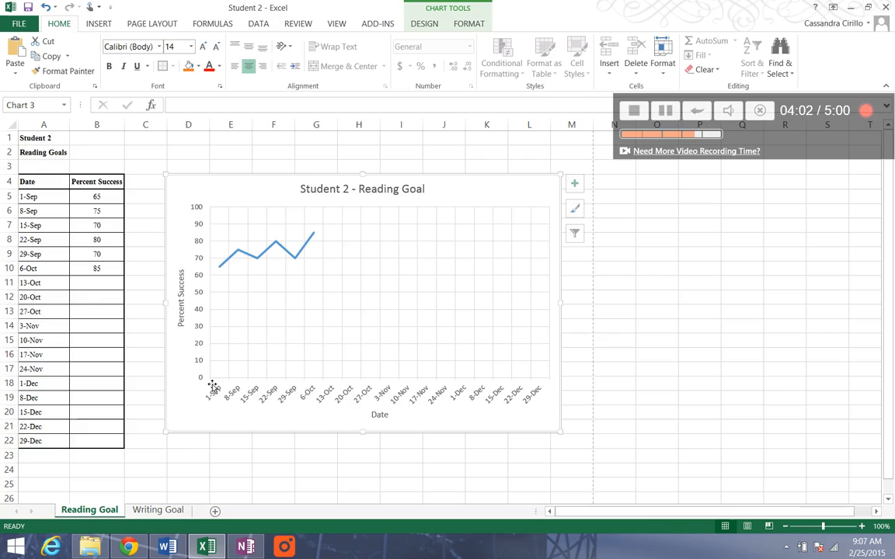
- Clear the "absent" note in C7 and the percent success scores in B5:B10 on the Writing Goal sheet
click(174, 511)
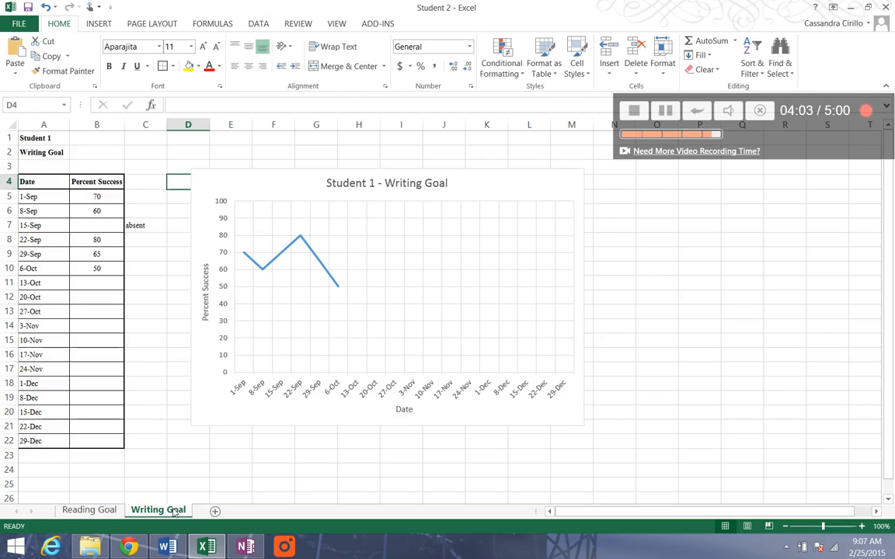
click(141, 226)
key(Delete)
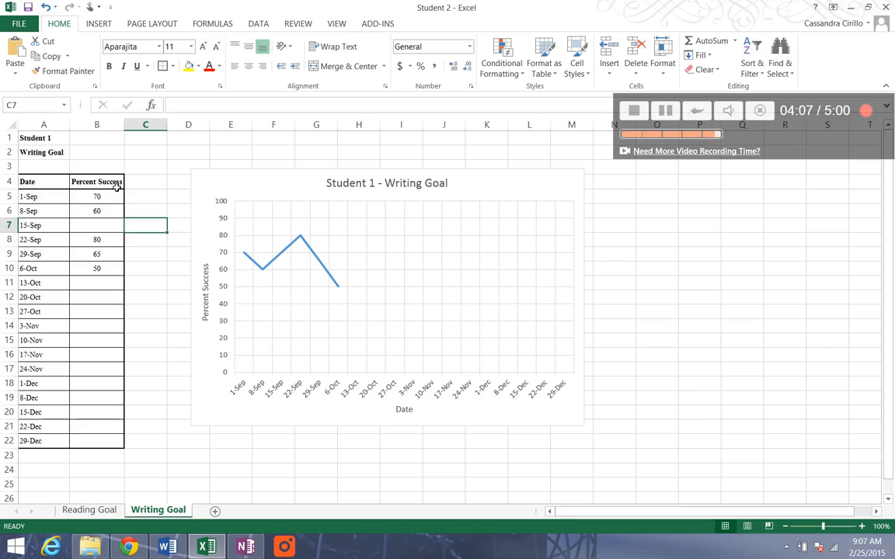
drag(99, 197, 114, 272)
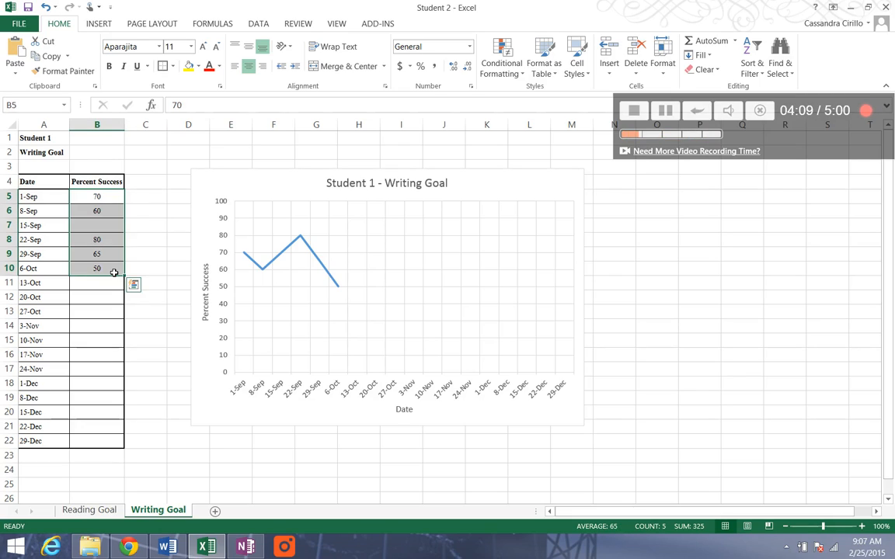
key(Delete)
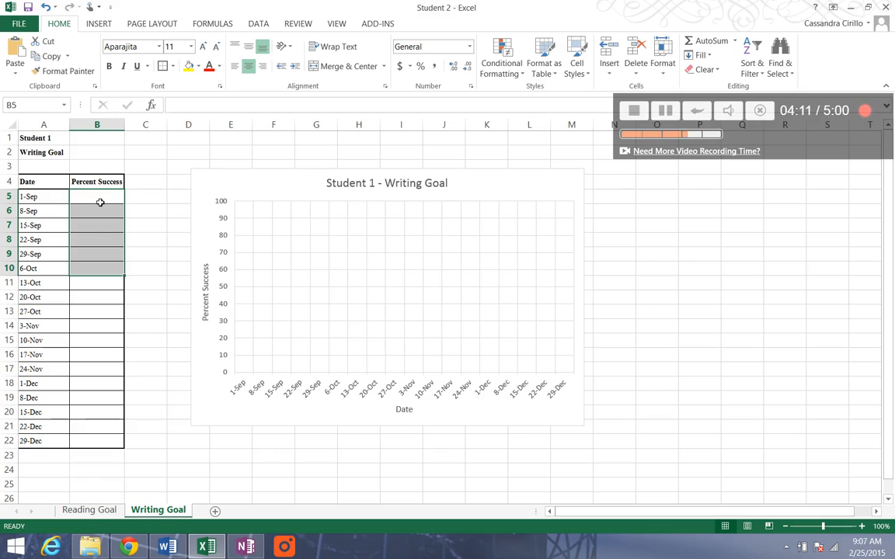
- Enter the Writing Goal percent success scores 50, 60, 65, 65, 70 and 75 for 1-Sep through 6-Oct in B5:B10
click(100, 202)
text(50)
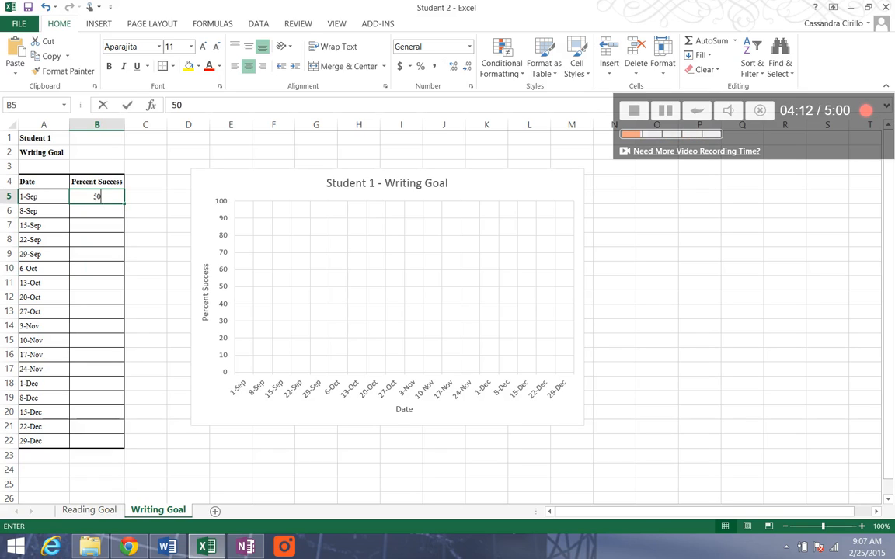
key(Return)
text(60)
key(Return)
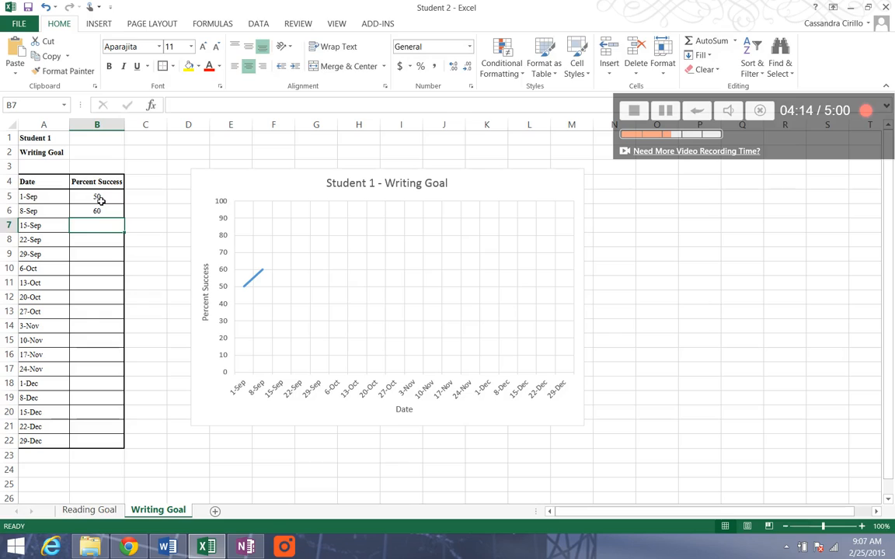
text(65)
key(Return)
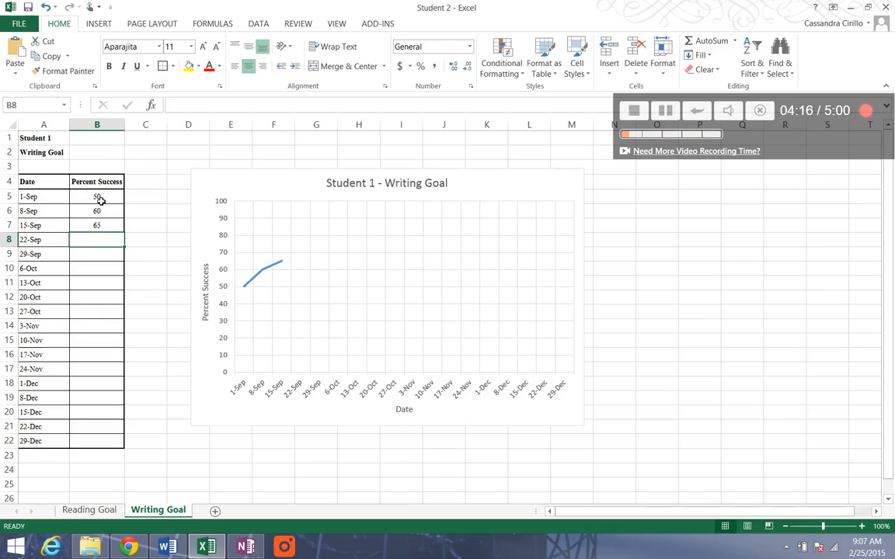
text(65)
key(Return)
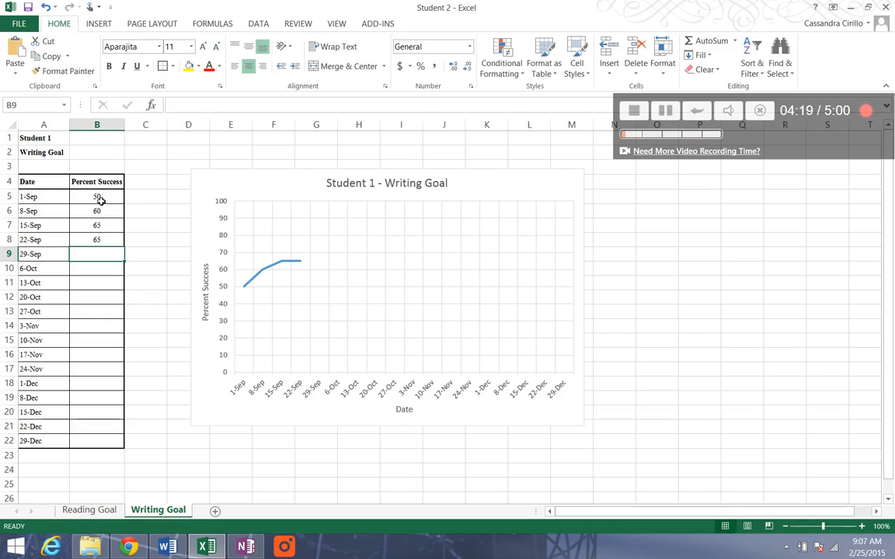
text(70)
key(Return)
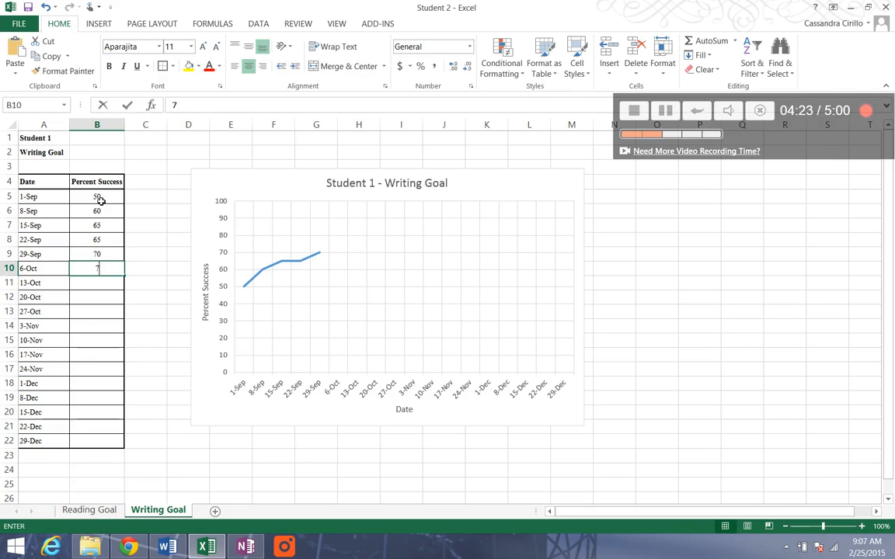
text(75)
key(Return)
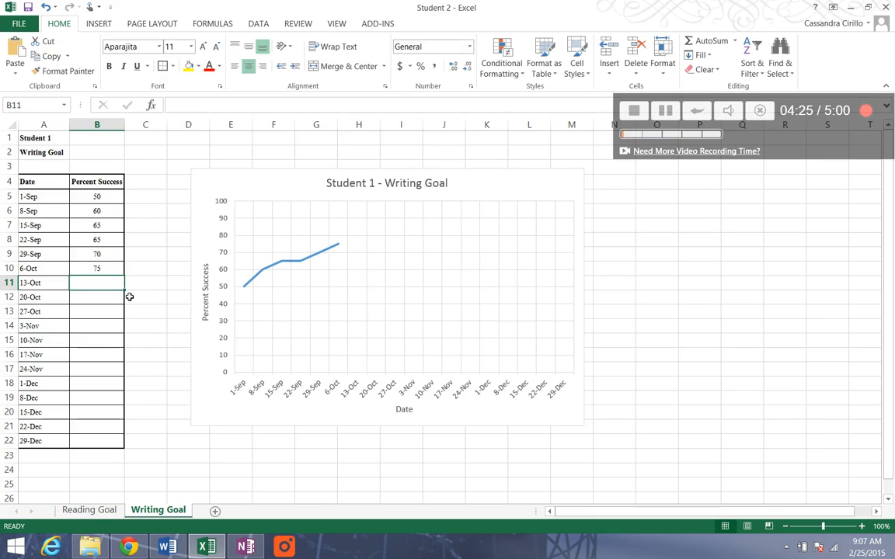
key(Return)
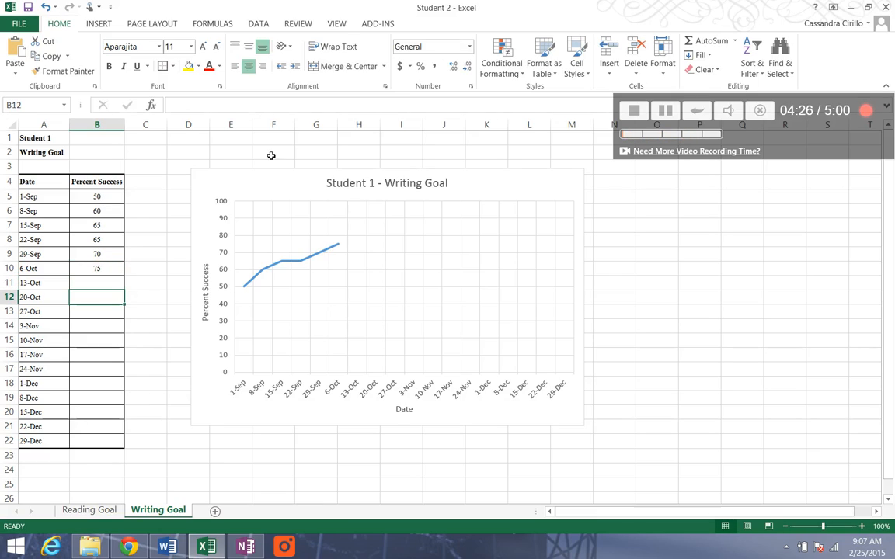
- Change the heading in cell A1 of the Writing Goal sheet to "Student 2"
click(65, 139)
click(211, 105)
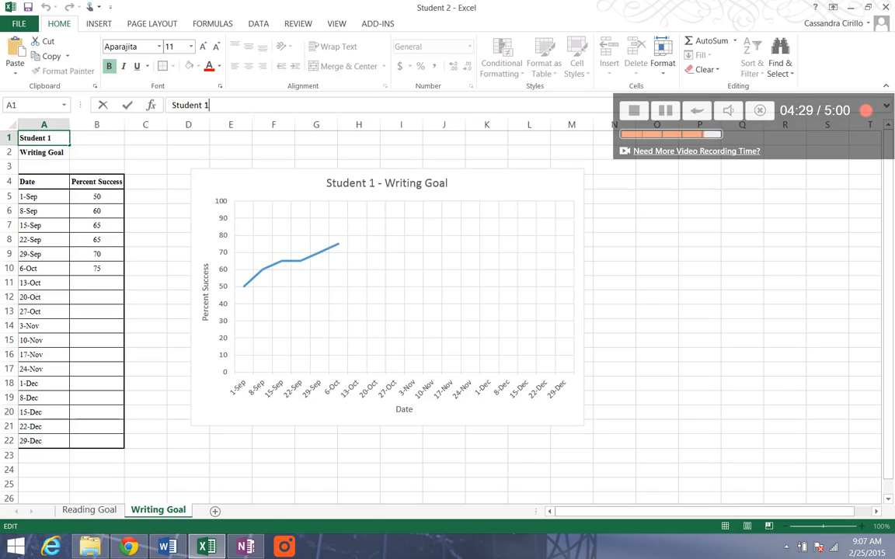
key(BackSpace)
text(2)
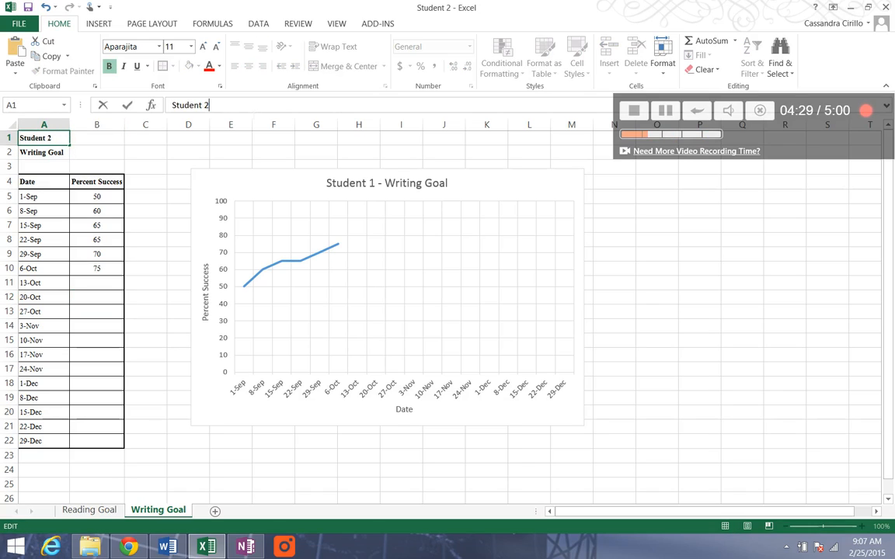
- Change the Writing Goal chart title to "Student 2 - Writing Goal"
click(373, 186)
double_click(372, 185)
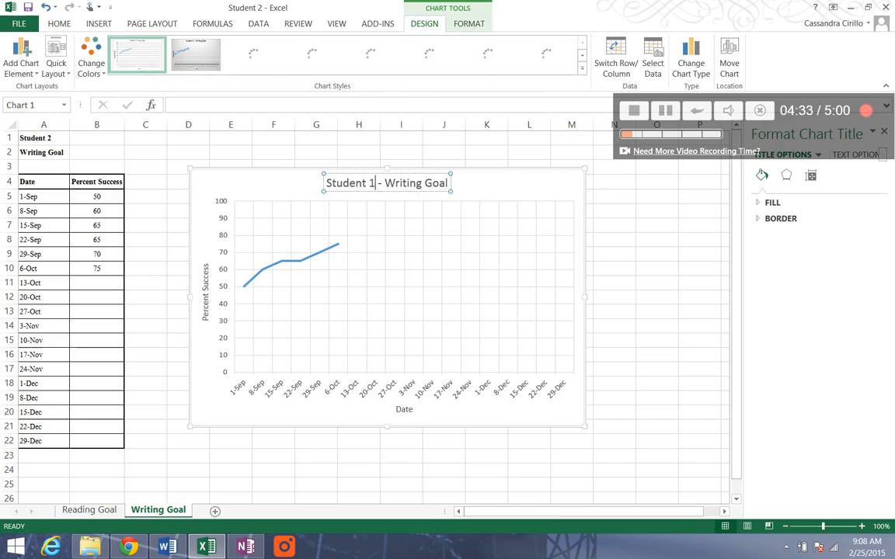
key(BackSpace)
text(2)
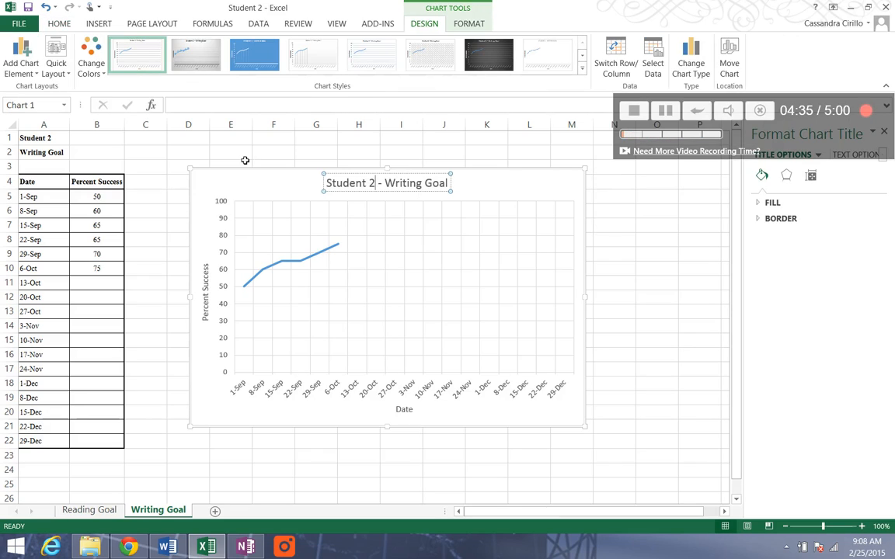
click(244, 158)
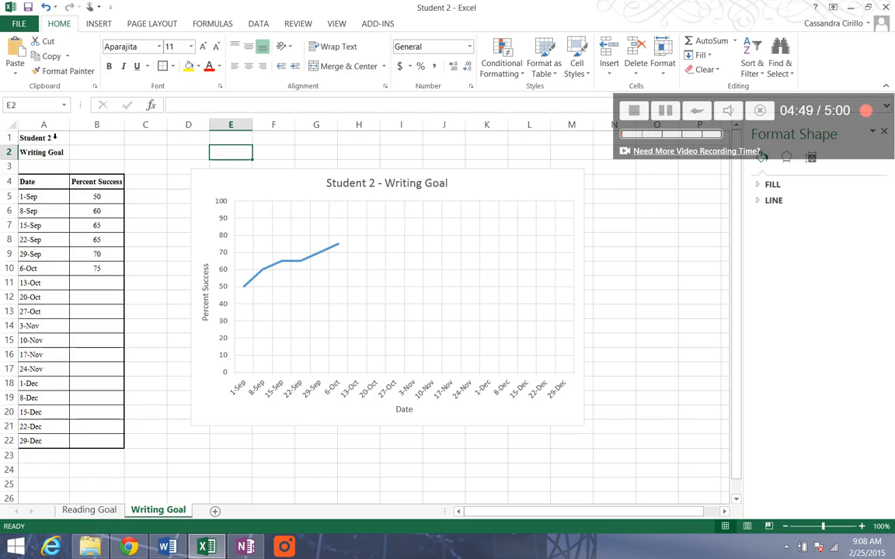
- Begin saving a copy of the workbook in the STLE folder and start editing its file name
click(17, 24)
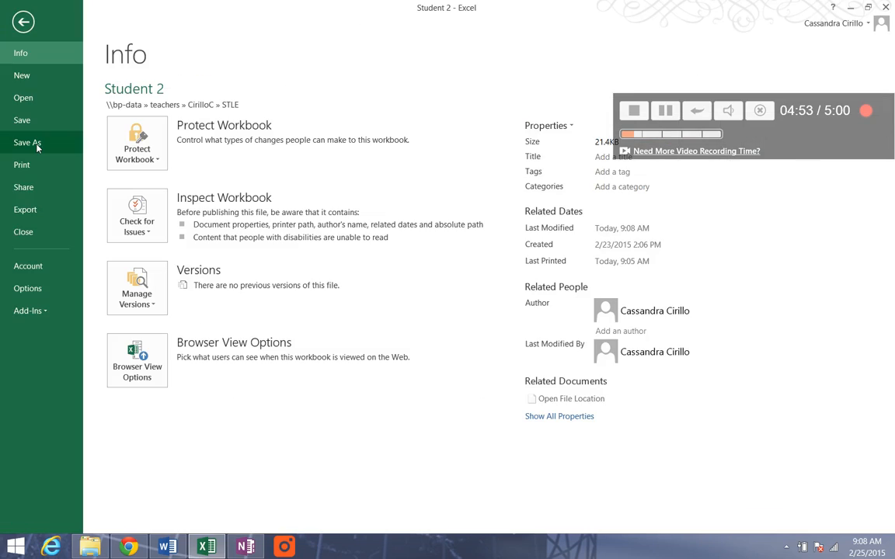
click(37, 147)
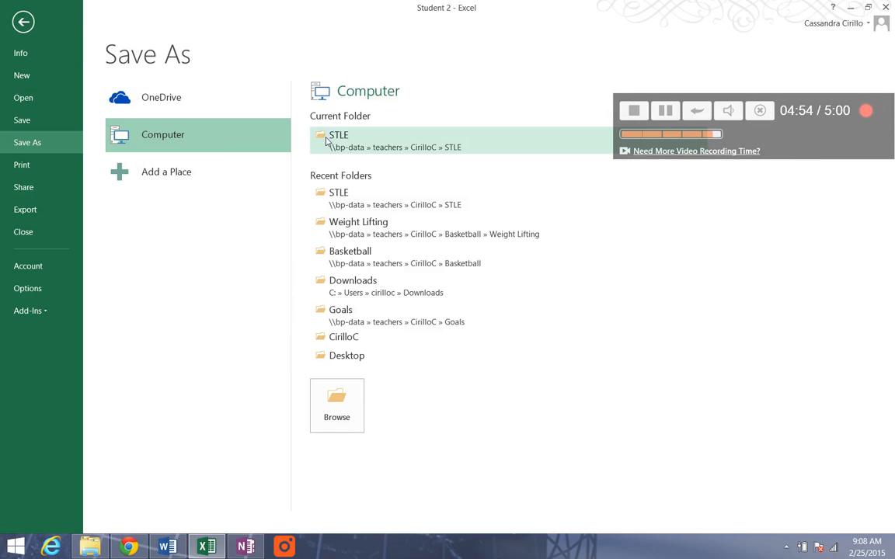
click(342, 137)
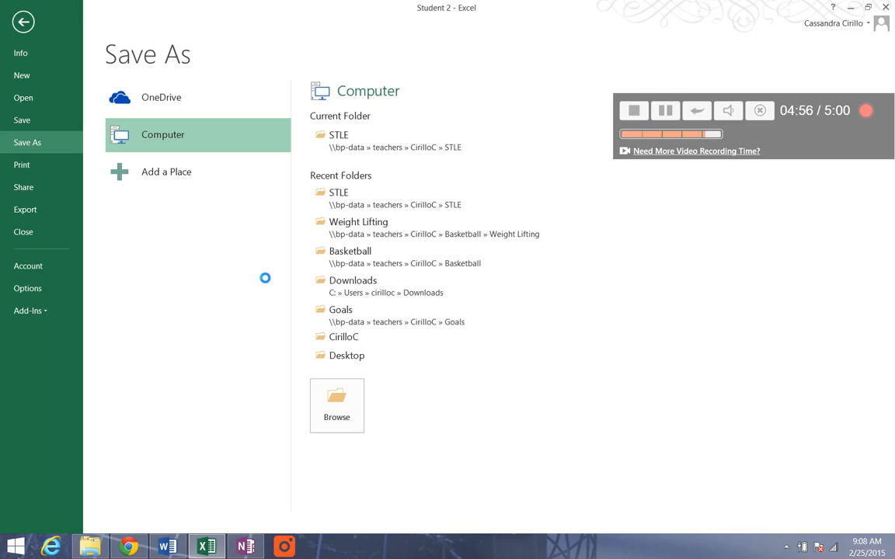
click(184, 229)
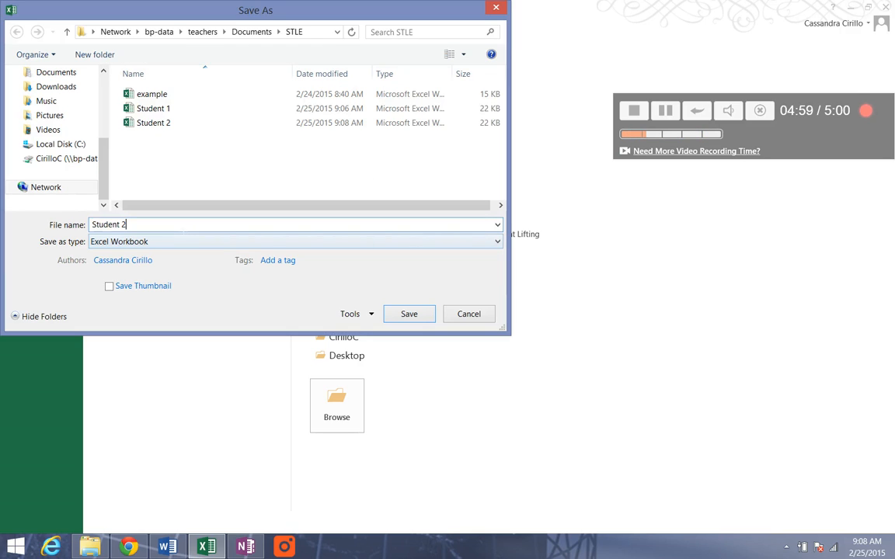